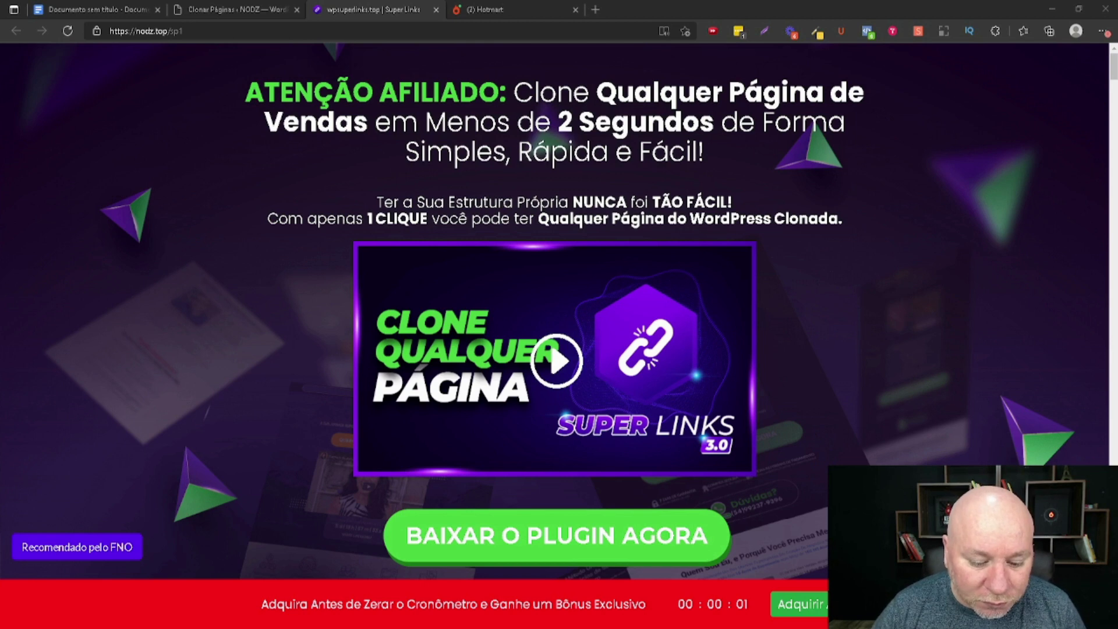
In WordPress, start a new Super Links page clone in category "Aula Youtube - 01" with page name and address sp1.
{"action": "left_click", "coordinate": [236, 9]}
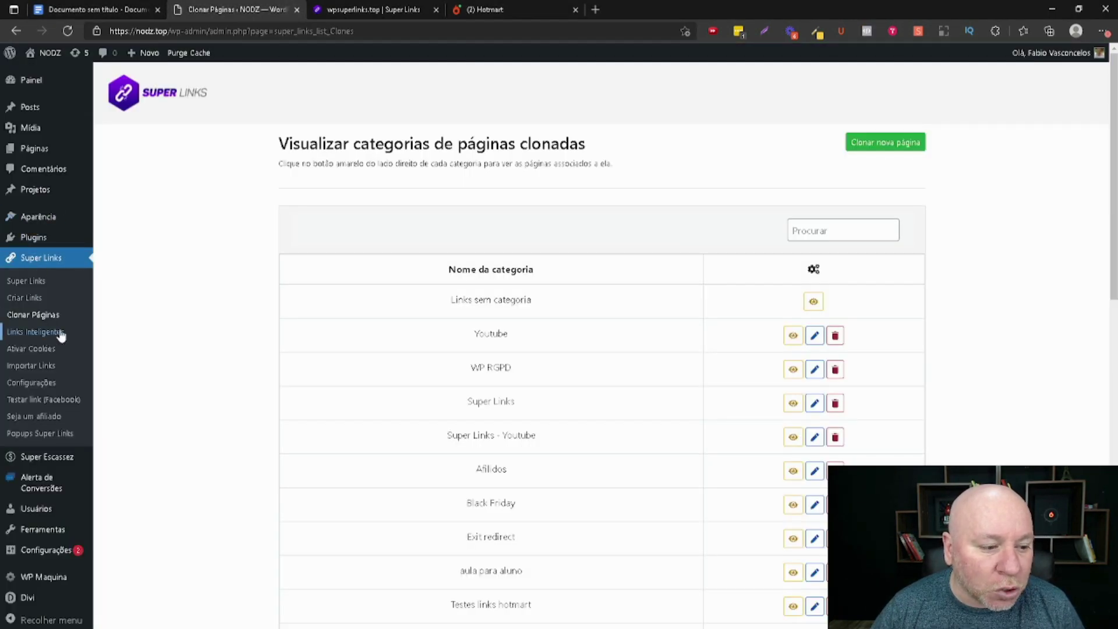
{"action": "left_click", "coordinate": [883, 149]}
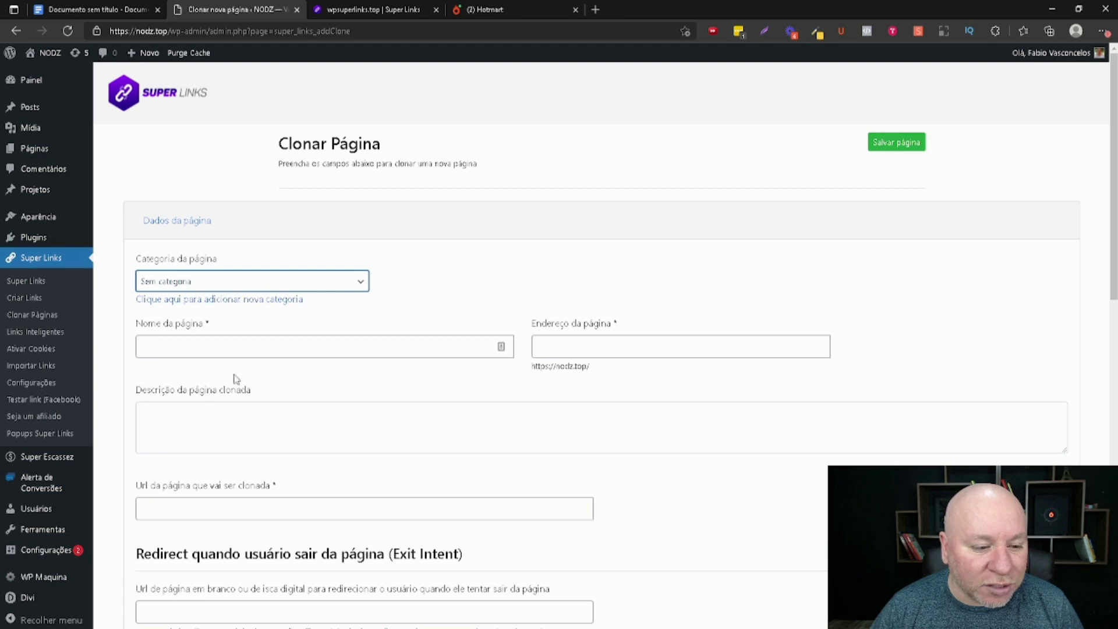
{"action": "key", "text": "Down"}
{"action": "left_click", "coordinate": [306, 342]}
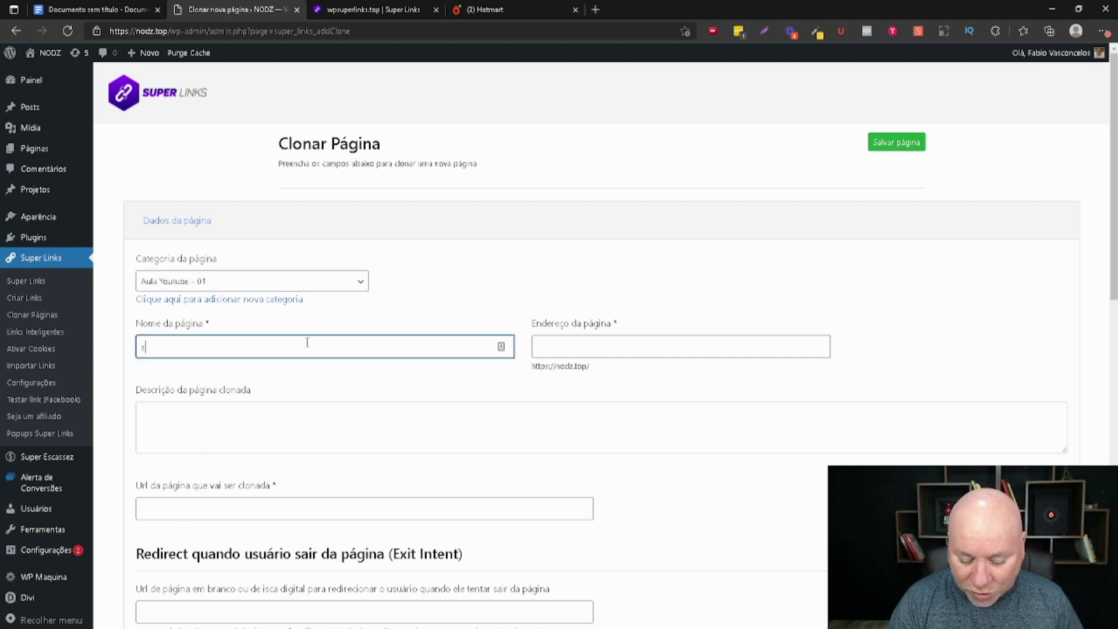
{"action": "left_click", "coordinate": [631, 356]}
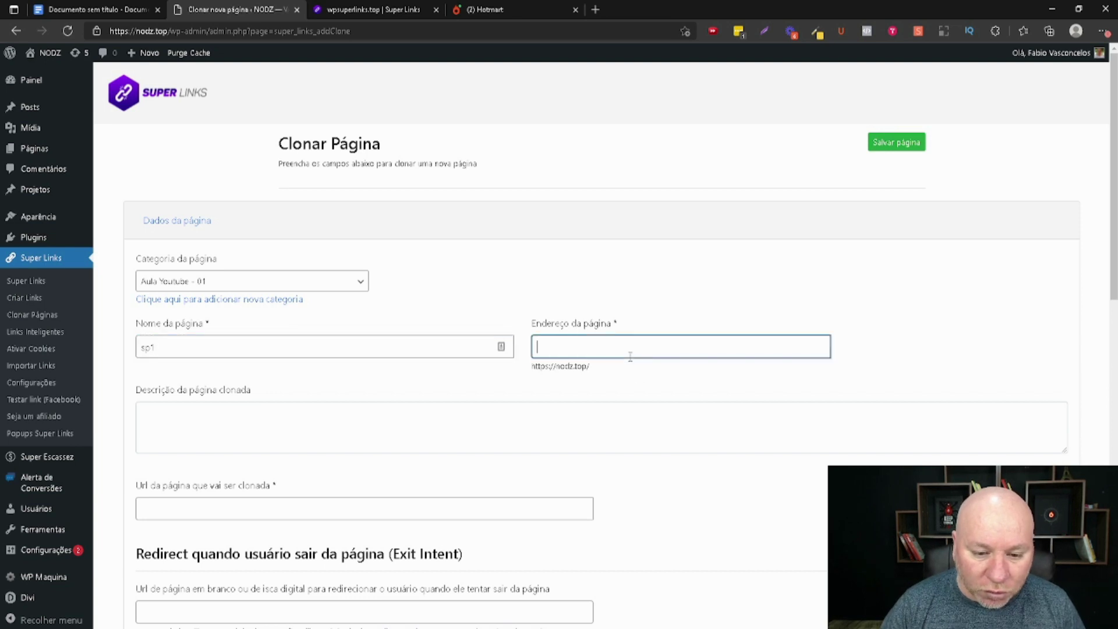
{"action": "key", "text": "Tab"}
{"action": "key", "text": "Tab"}
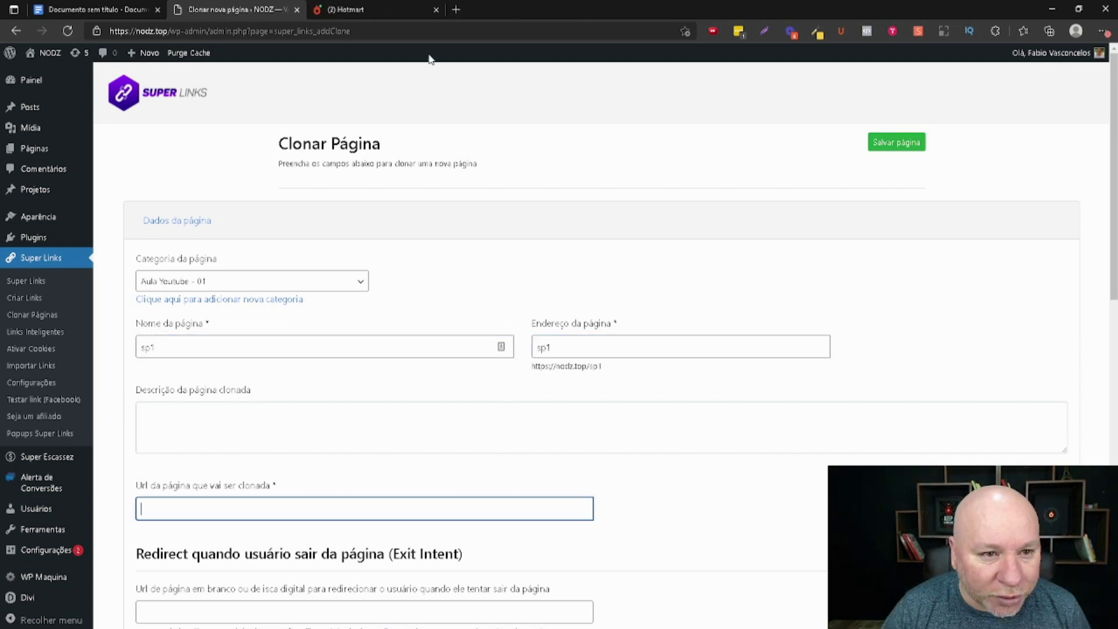
Open the Super Links sales page from its Hotmart hotlink and copy only the base address, without the tracking parameters.
{"action": "left_click", "coordinate": [373, 7]}
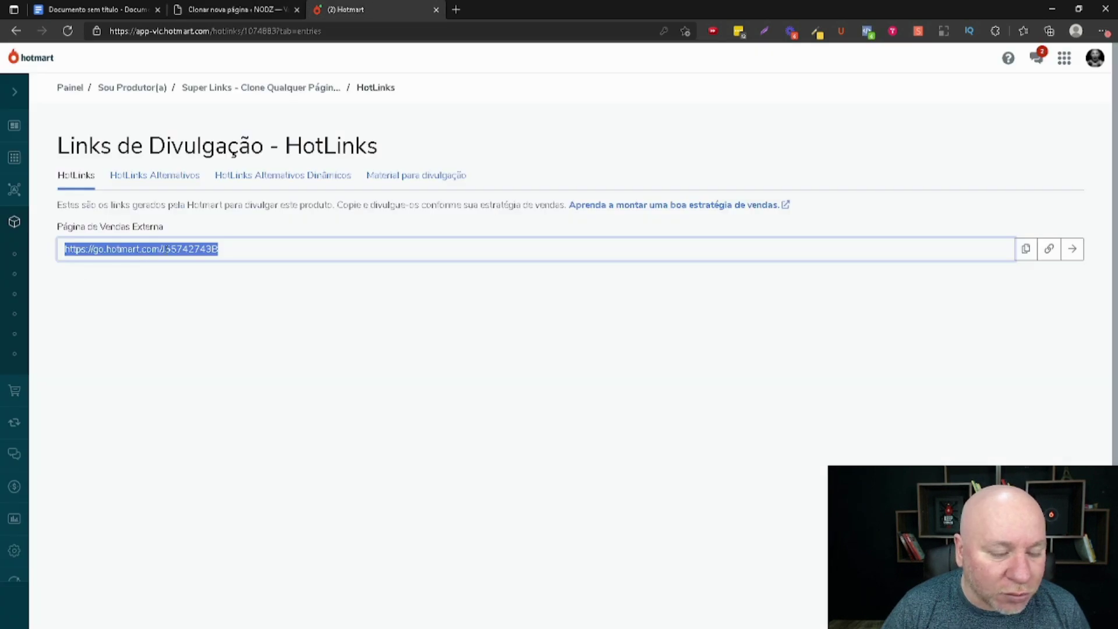
{"action": "left_click", "coordinate": [1074, 251]}
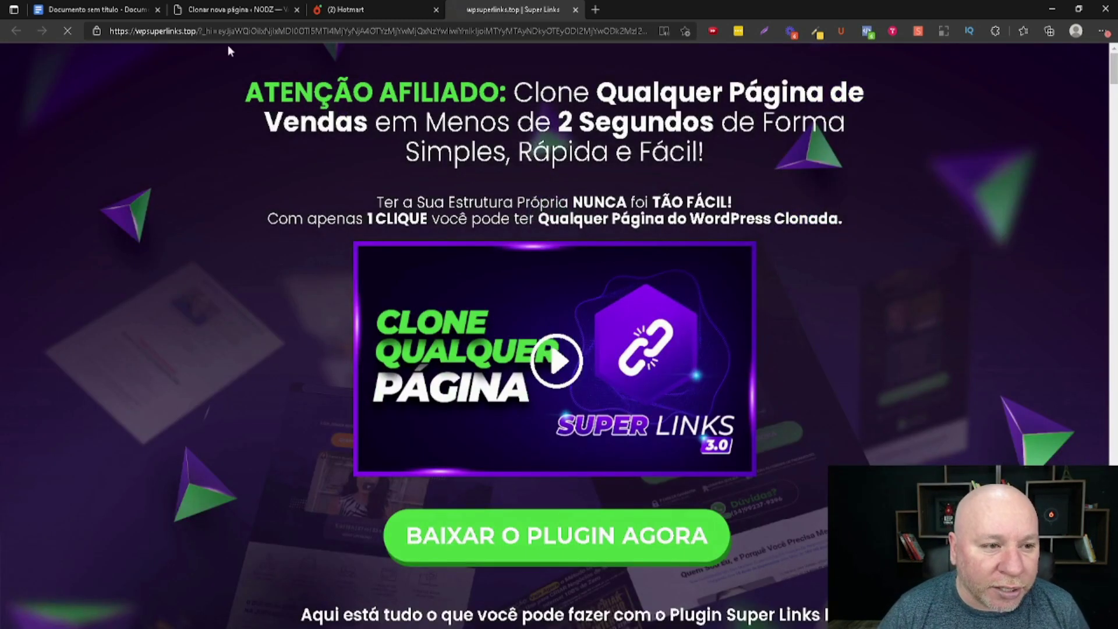
{"action": "left_click", "coordinate": [193, 30]}
{"action": "left_click_drag", "start_coordinate": [193, 31], "coordinate": [102, 32]}
{"action": "key", "text": "ctrl+c"}
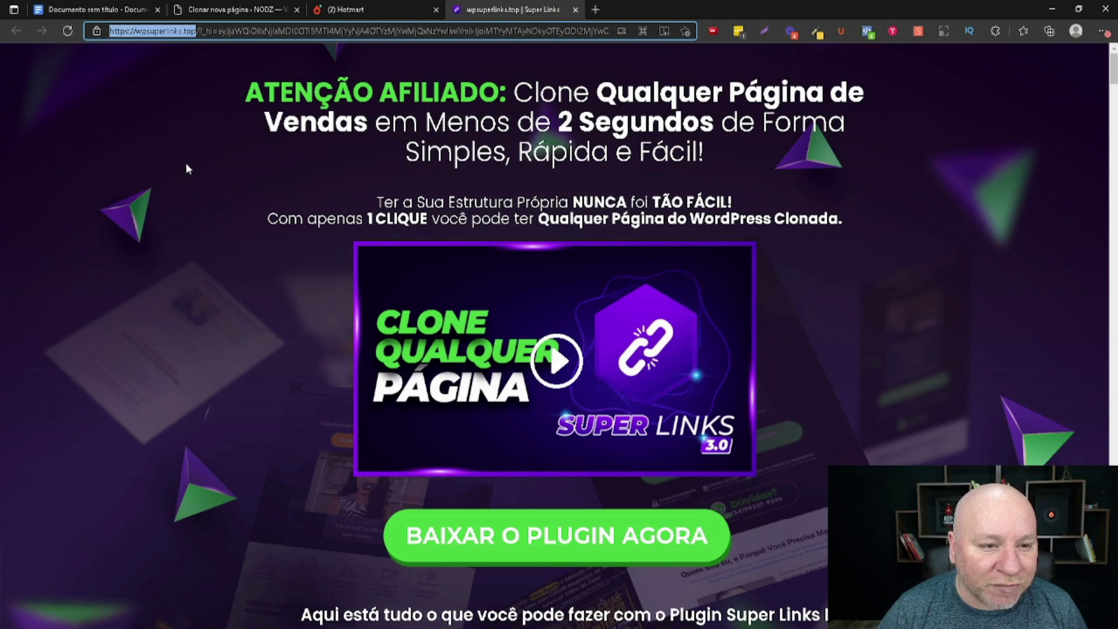
{"action": "left_click", "coordinate": [575, 10]}
{"action": "left_click", "coordinate": [285, 9]}
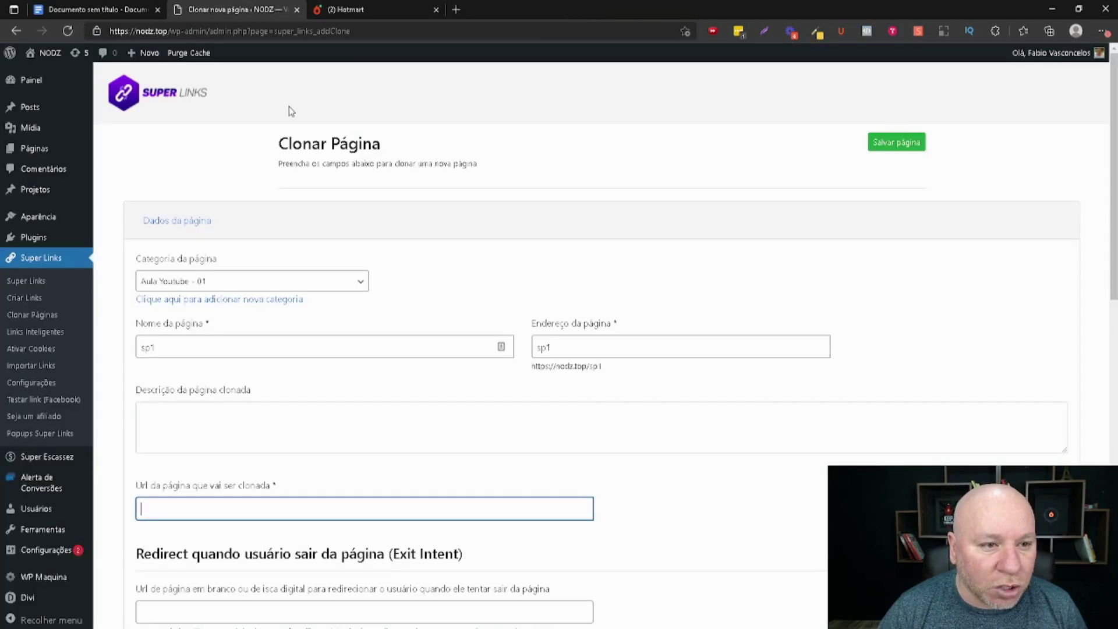
{"action": "left_click", "coordinate": [309, 511]}
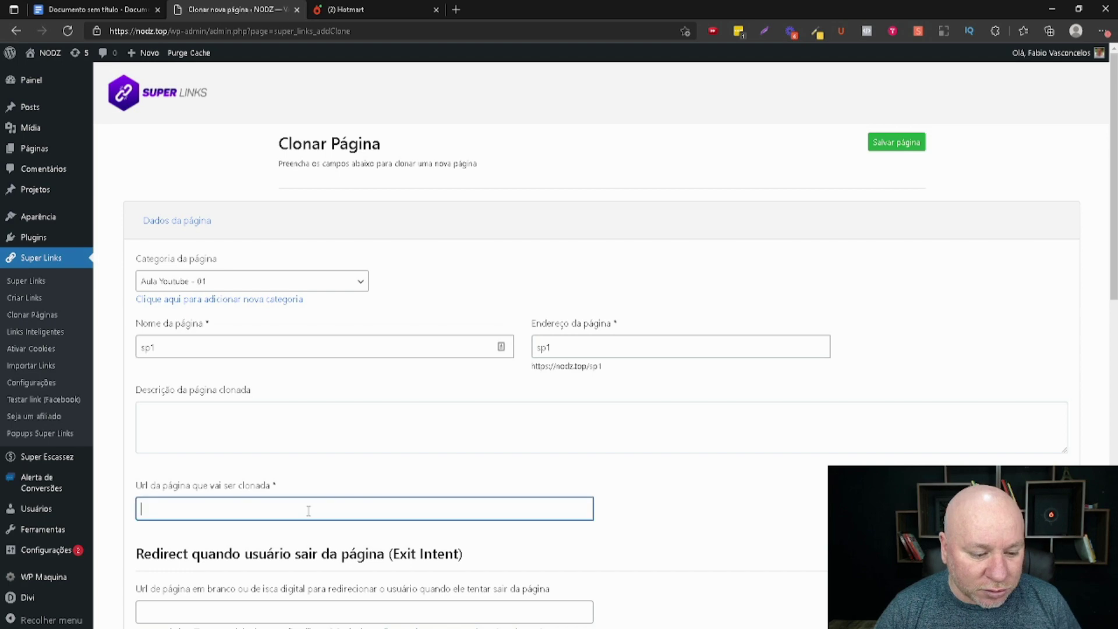
{"action": "key", "text": "ctrl+v"}
{"action": "scroll", "coordinate": [432, 467], "scroll_direction": "down", "scroll_amount": 5}
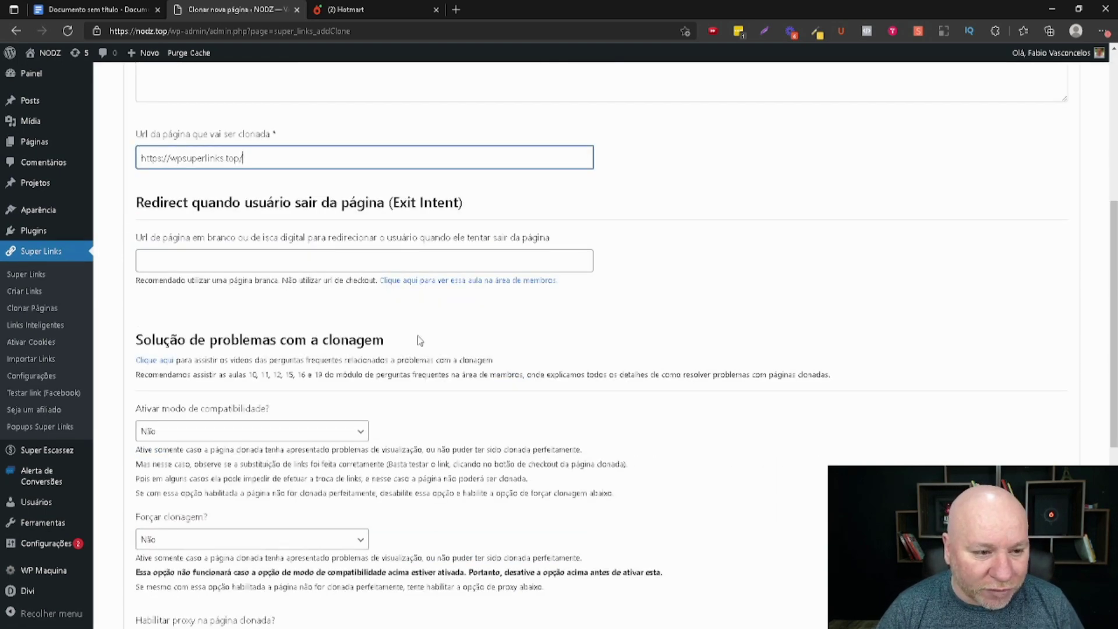
{"action": "scroll", "coordinate": [266, 589], "scroll_direction": "down", "scroll_amount": 4}
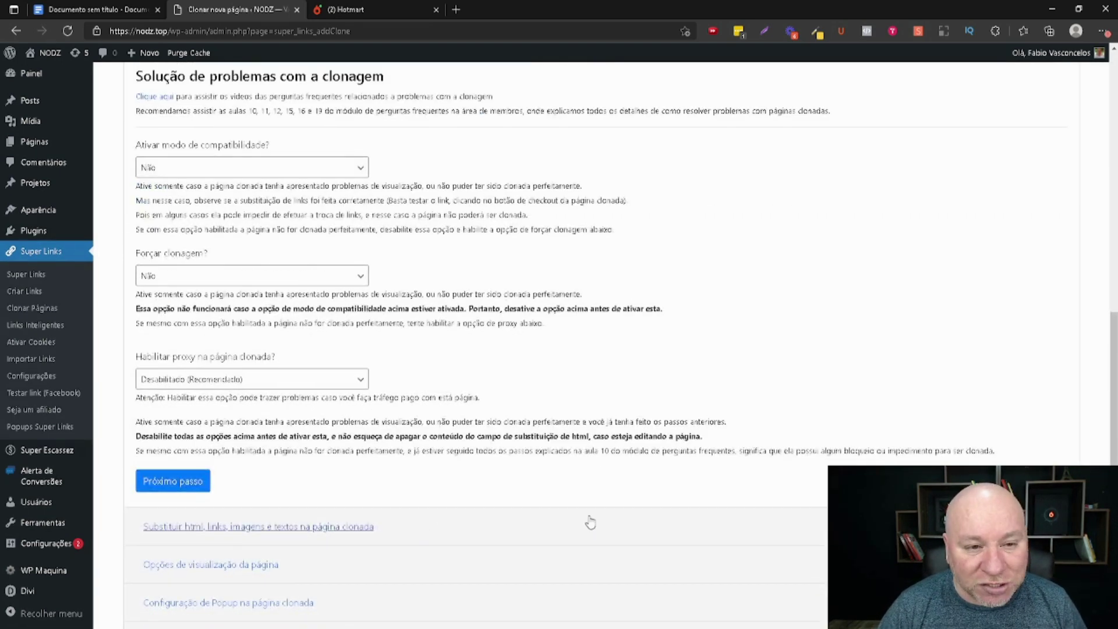
{"action": "scroll", "coordinate": [582, 493], "scroll_direction": "down", "scroll_amount": 1}
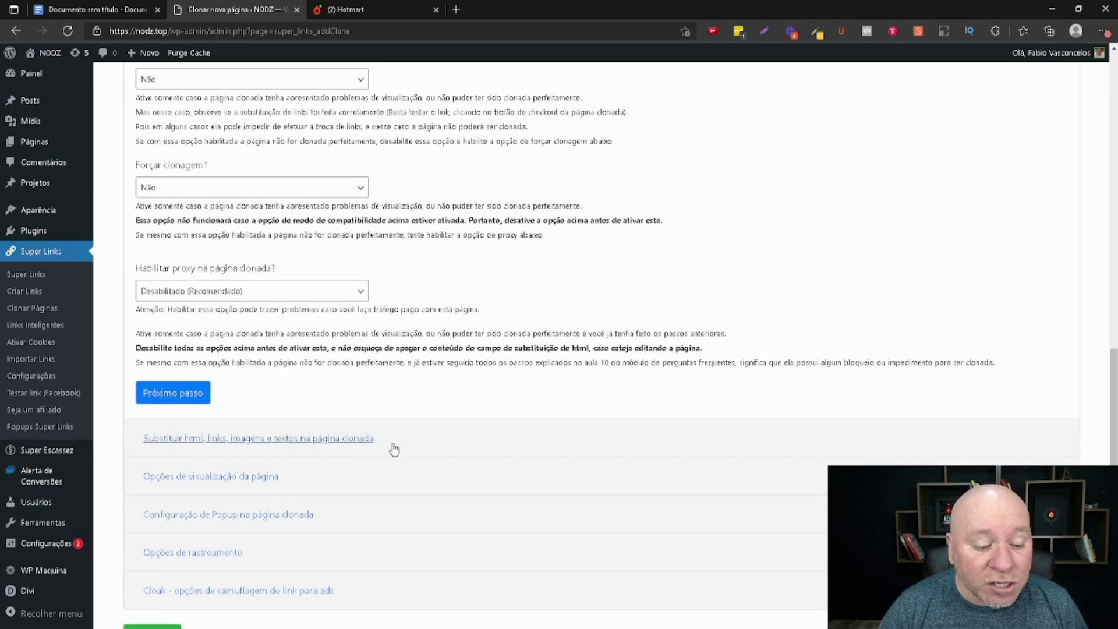
{"action": "left_click", "coordinate": [350, 450]}
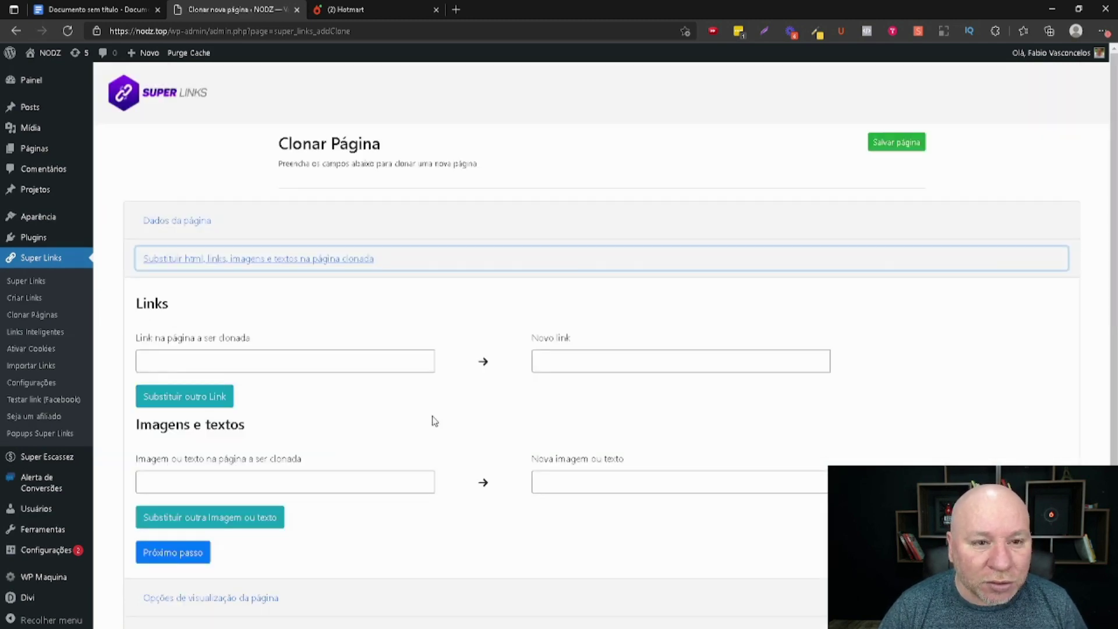
Reopen the original sales page from the Hotmart hotlink and find the purchase buttons of the licence plans.
{"action": "left_click", "coordinate": [317, 12]}
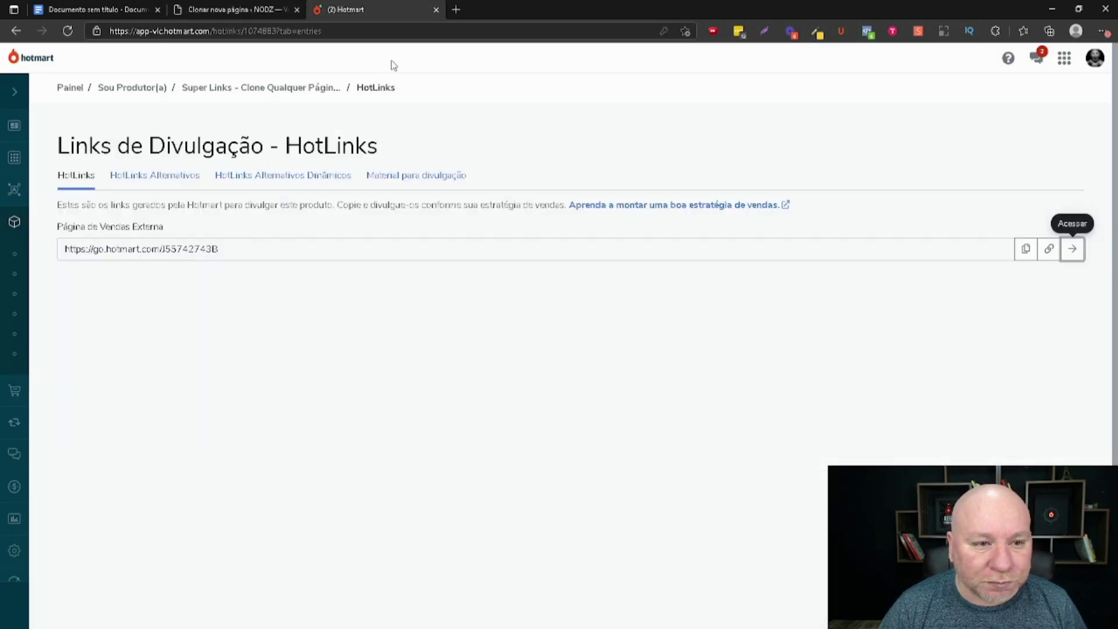
{"action": "left_click", "coordinate": [1073, 250]}
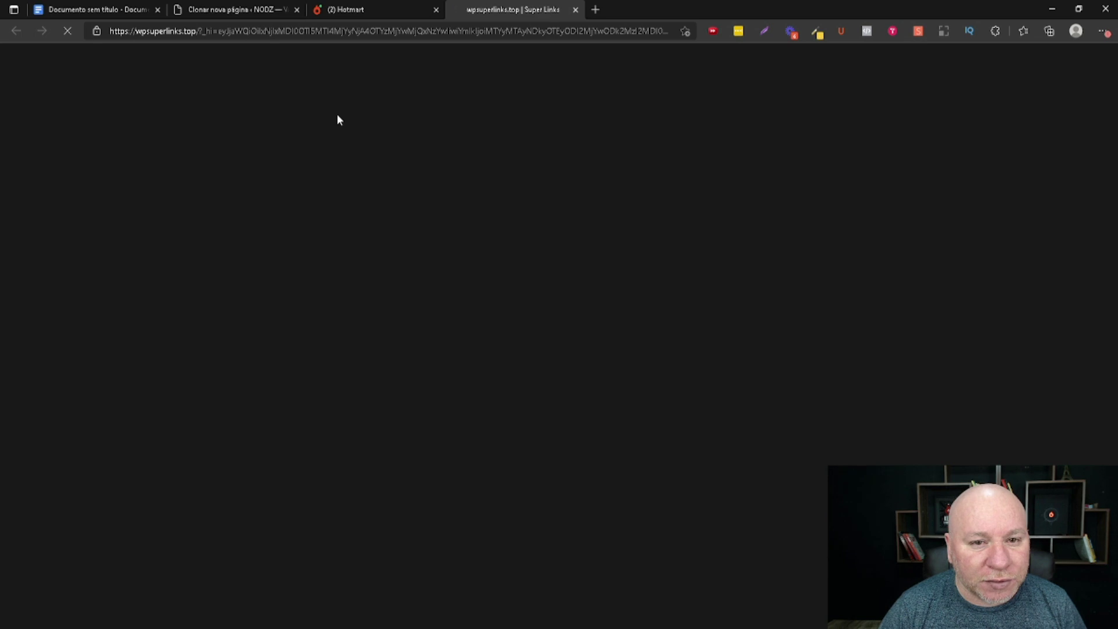
{"action": "scroll", "coordinate": [339, 119], "scroll_direction": "down", "scroll_amount": 10}
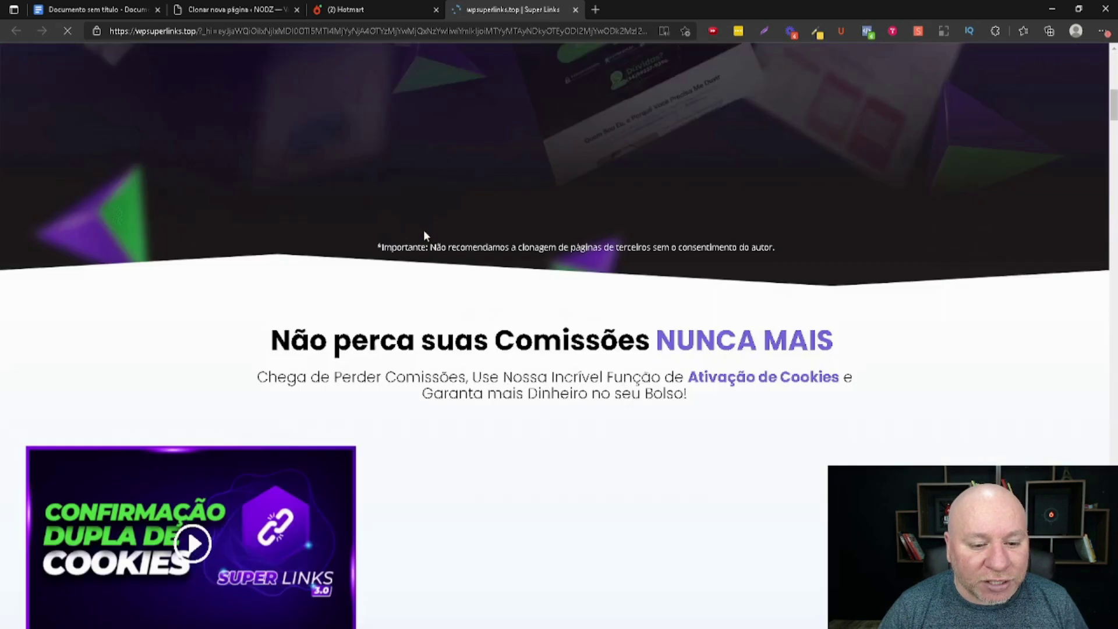
{"action": "scroll", "coordinate": [436, 240], "scroll_direction": "up", "scroll_amount": 3}
{"action": "scroll", "coordinate": [586, 312], "scroll_direction": "up", "scroll_amount": 5}
{"action": "scroll", "coordinate": [582, 297], "scroll_direction": "down", "scroll_amount": 12}
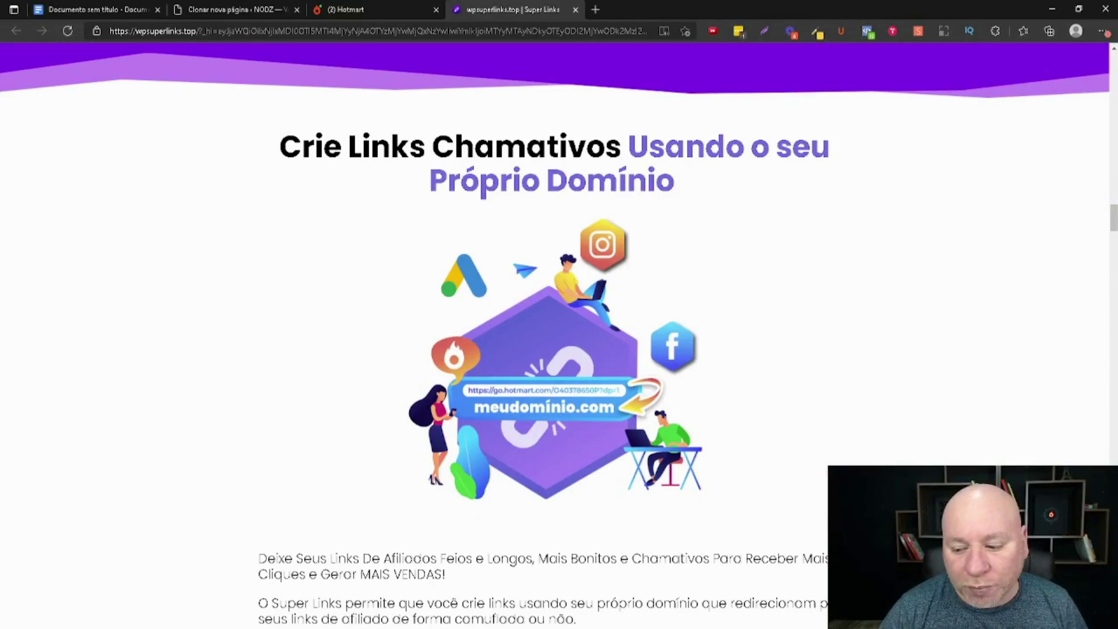
{"action": "scroll", "coordinate": [669, 327], "scroll_direction": "down", "scroll_amount": 10}
{"action": "scroll", "coordinate": [669, 326], "scroll_direction": "up", "scroll_amount": 15}
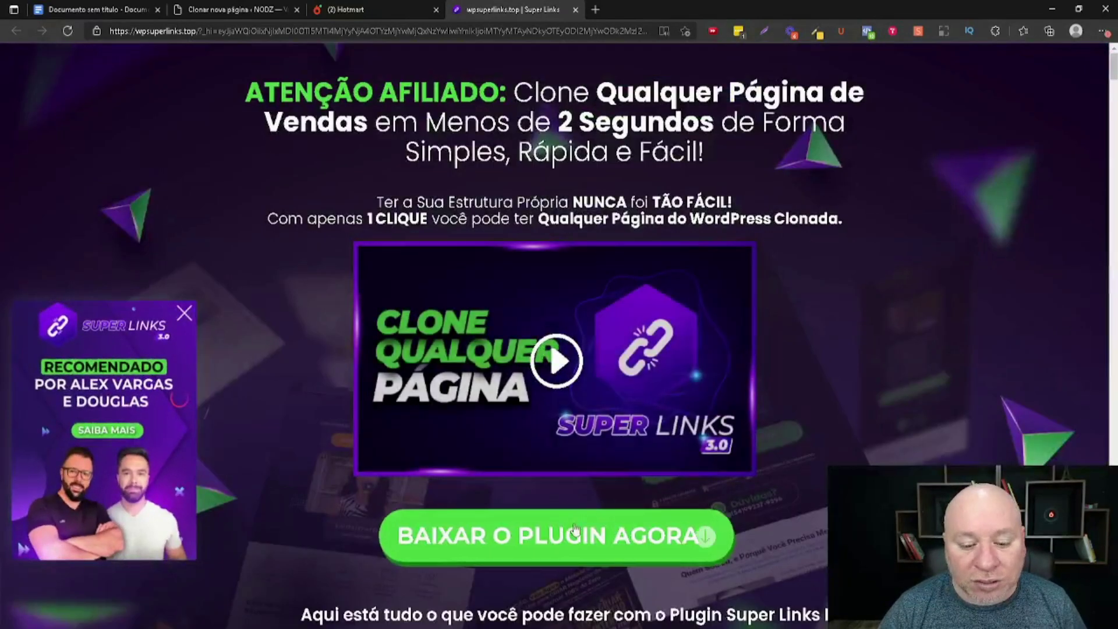
{"action": "scroll", "coordinate": [711, 532], "scroll_direction": "down", "scroll_amount": 3}
{"action": "scroll", "coordinate": [390, 392], "scroll_direction": "down", "scroll_amount": 5}
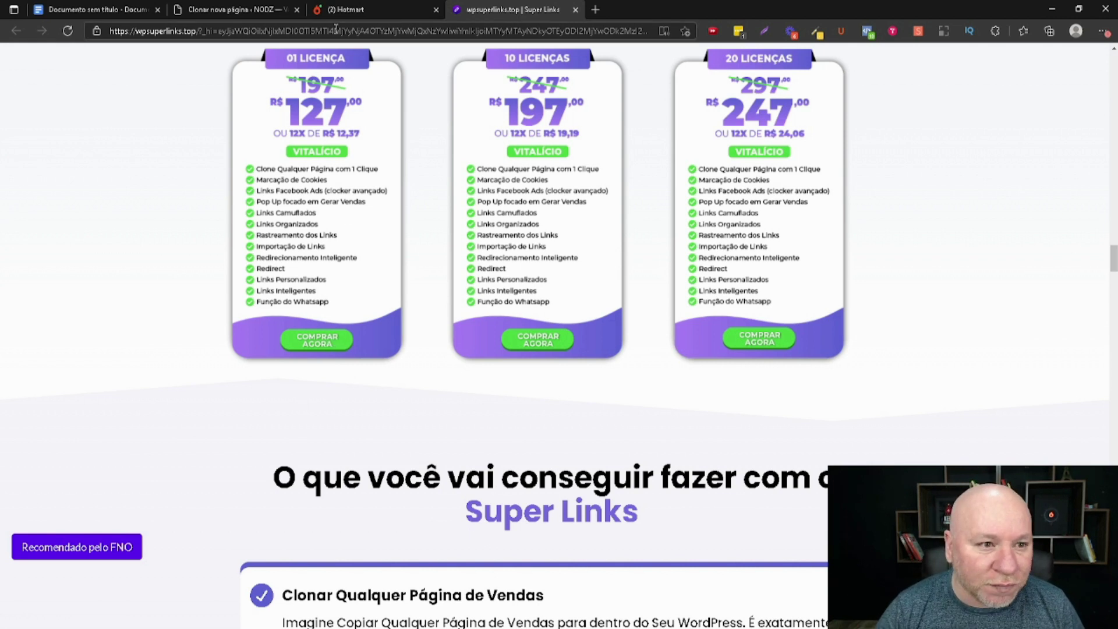
{"action": "left_click", "coordinate": [244, 9]}
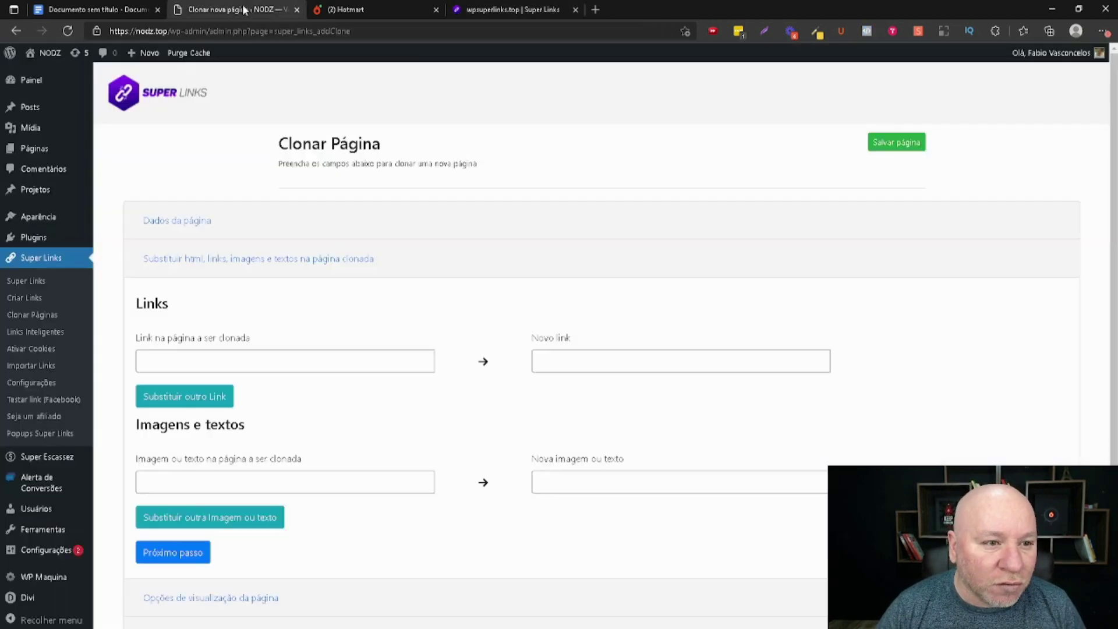
{"action": "left_click", "coordinate": [264, 360]}
{"action": "type", "text": "https://go.hotmart.com/J55742743B"}
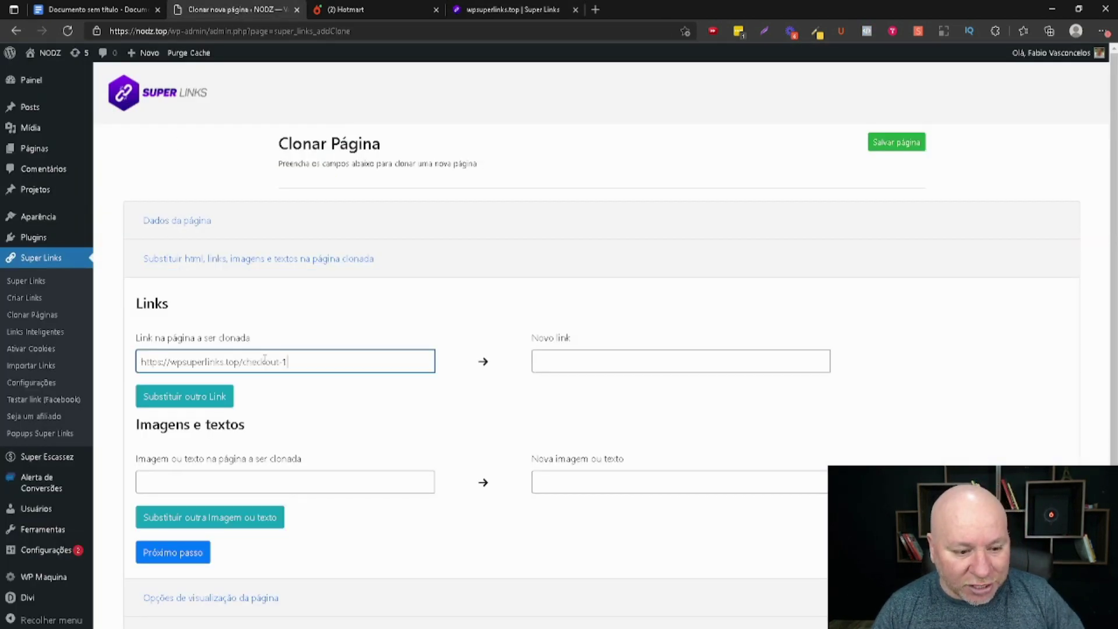
Copy the "checkout - 127 reais" affiliate link from the product's alternative hotlinks on Hotmart.
{"action": "left_click", "coordinate": [355, 9]}
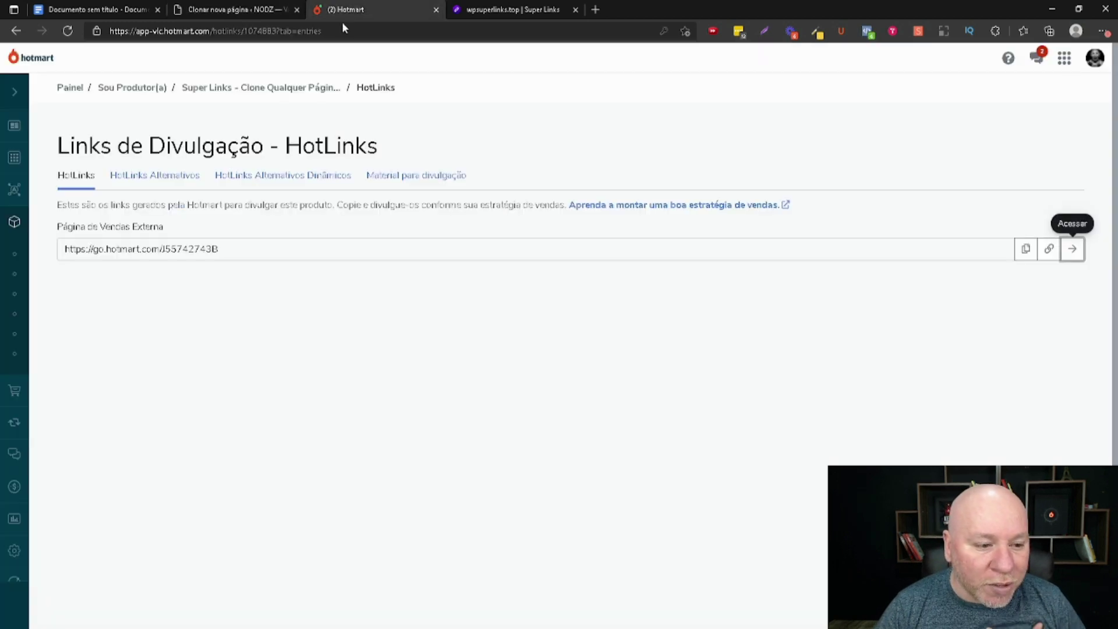
{"action": "left_click", "coordinate": [168, 188]}
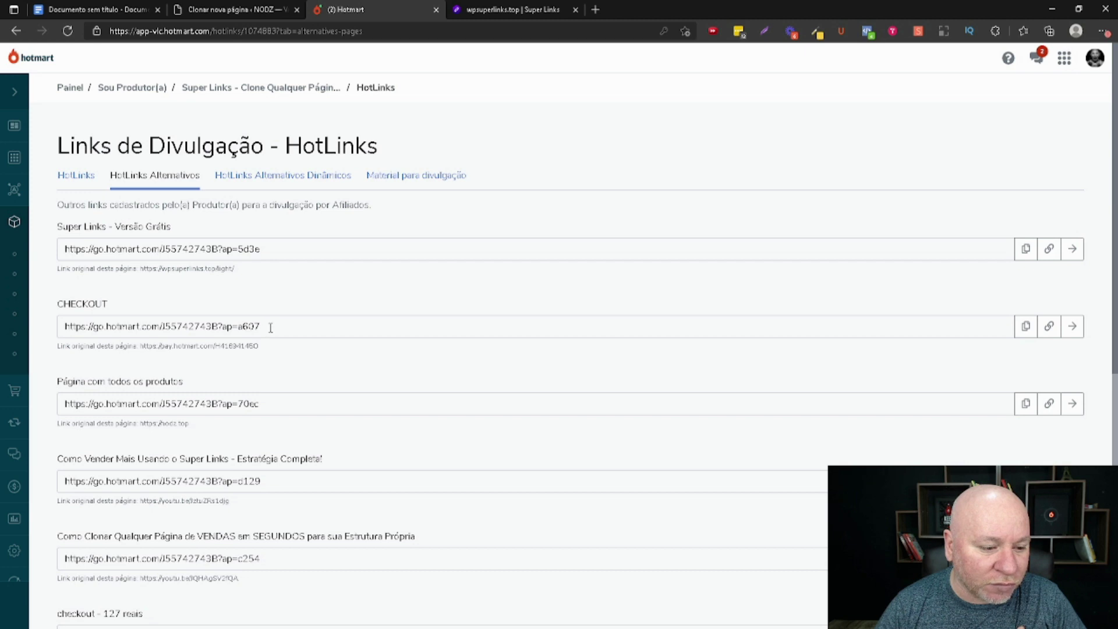
{"action": "scroll", "coordinate": [270, 328], "scroll_direction": "down", "scroll_amount": 5}
{"action": "left_click_drag", "start_coordinate": [267, 373], "coordinate": [66, 367]}
{"action": "key", "text": "ctrl+c"}
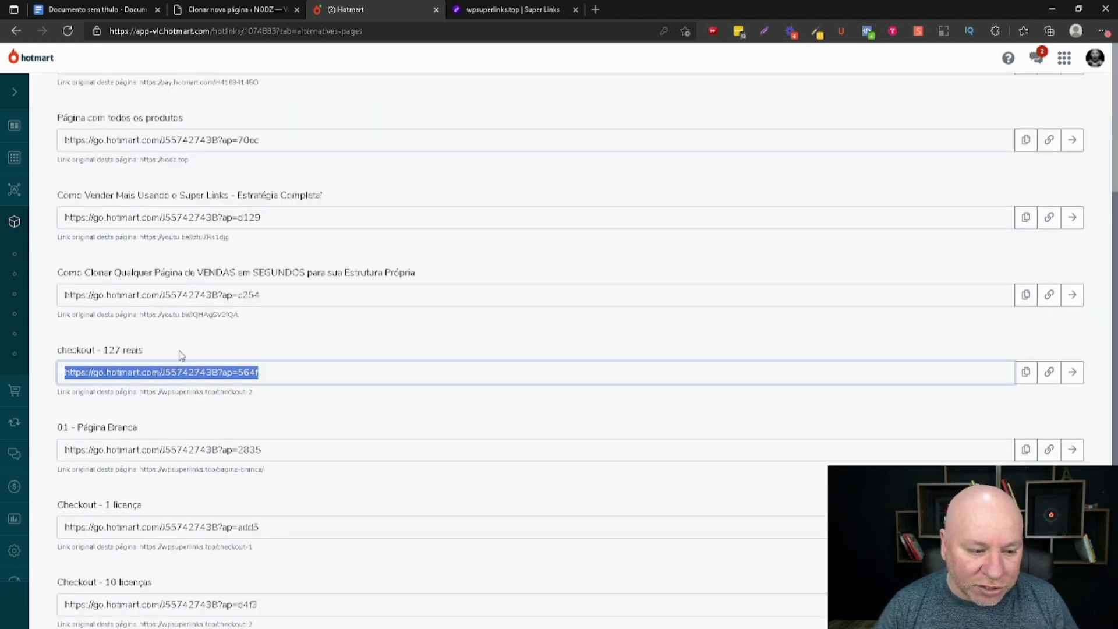
Use the copied affiliate checkout link as the new link in WordPress and save the cloned page.
{"action": "left_click", "coordinate": [260, 11]}
{"action": "left_click", "coordinate": [598, 363]}
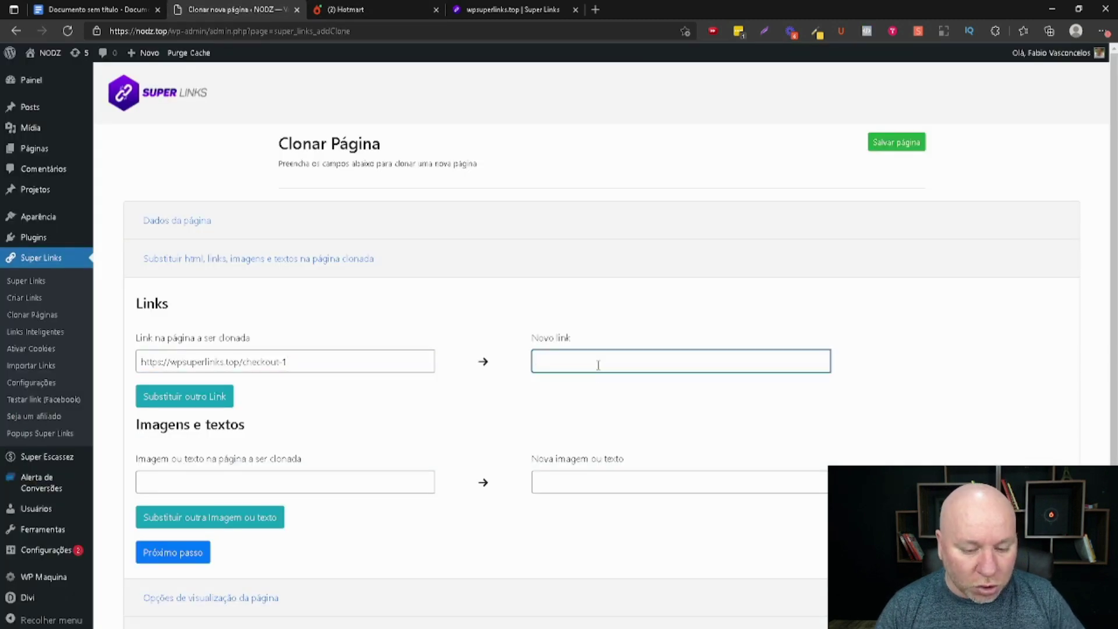
{"action": "key", "text": "ctrl+v"}
{"action": "scroll", "coordinate": [411, 387], "scroll_direction": "down", "scroll_amount": 3}
{"action": "left_click", "coordinate": [153, 582]}
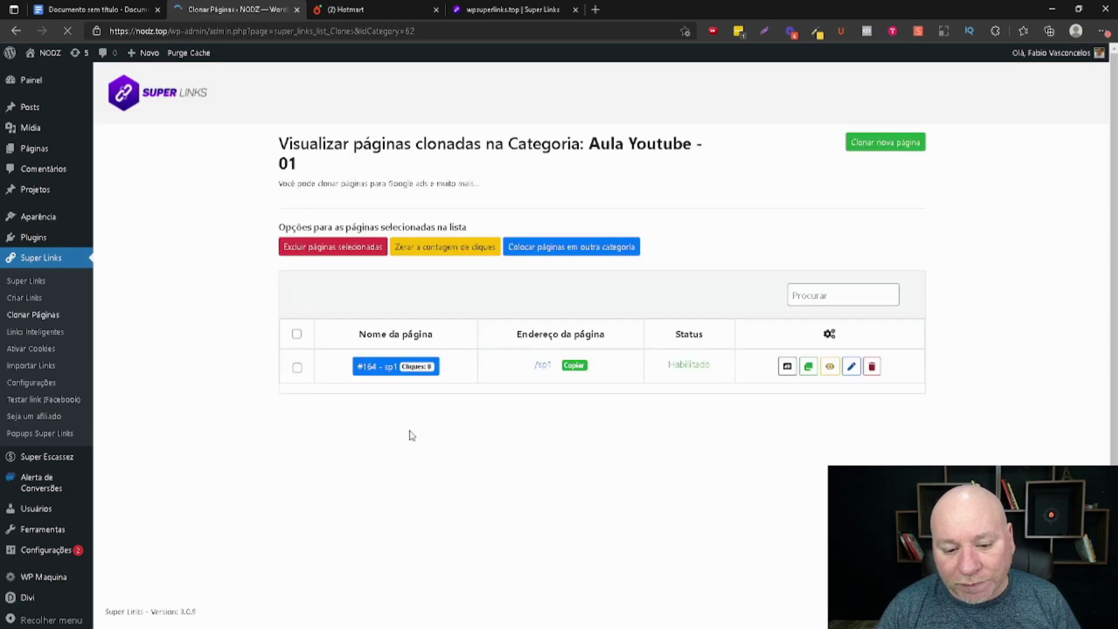
Open the cloned page sp1, examine it down to the licence plans and dismiss the recommendation popup.
{"action": "left_click", "coordinate": [544, 365]}
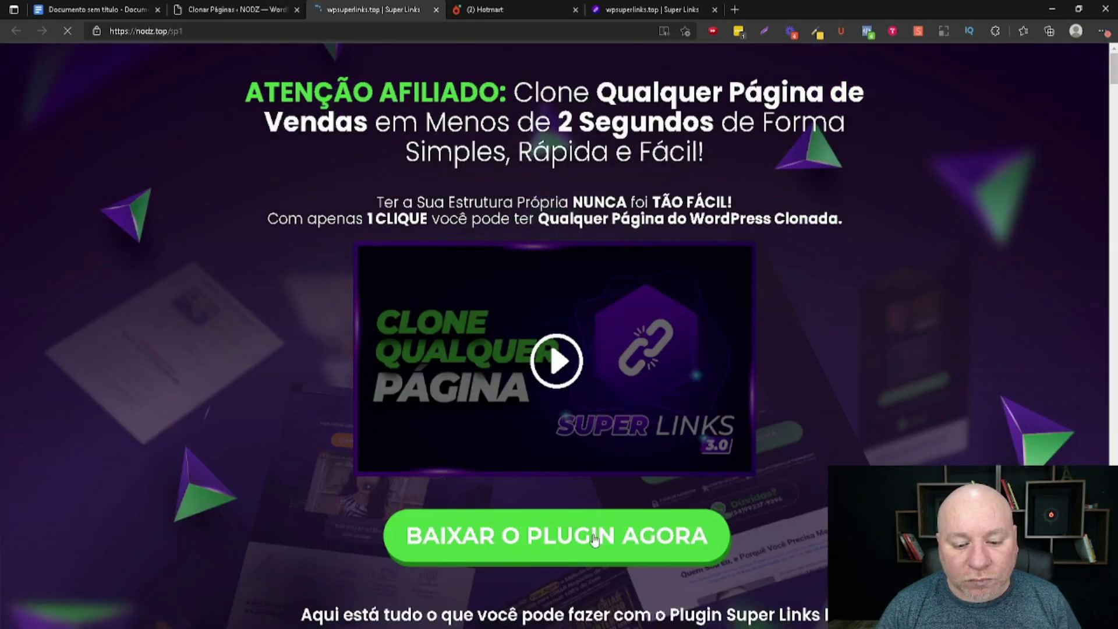
{"action": "scroll", "coordinate": [603, 512], "scroll_direction": "down", "scroll_amount": 15}
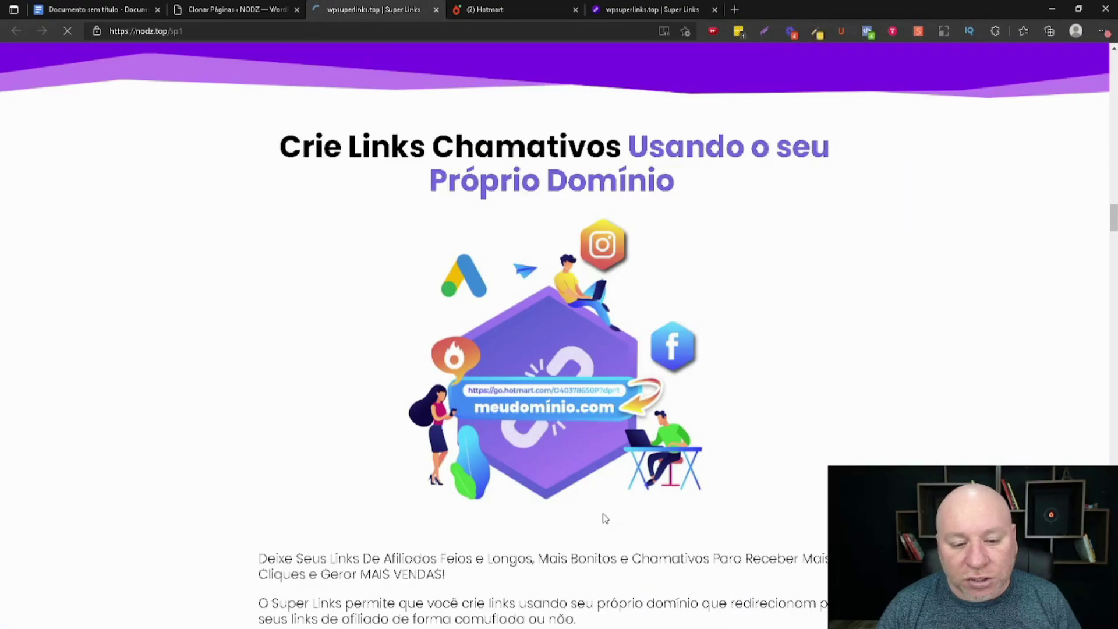
{"action": "scroll", "coordinate": [559, 335], "scroll_direction": "up", "scroll_amount": 20}
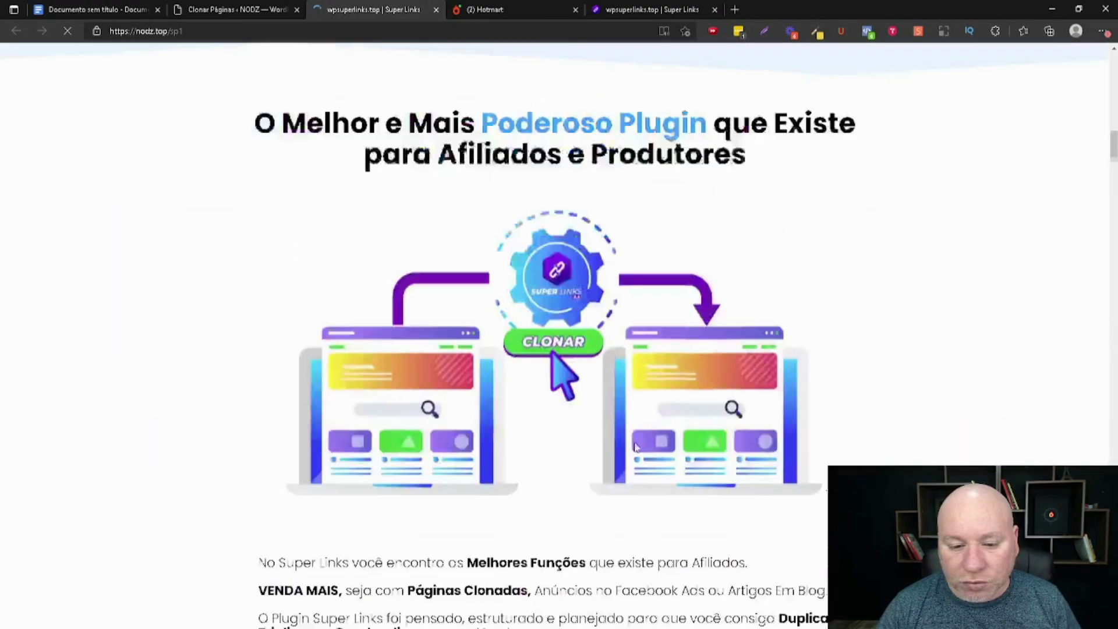
{"action": "scroll", "coordinate": [583, 112], "scroll_direction": "down", "scroll_amount": 10}
{"action": "scroll", "coordinate": [581, 112], "scroll_direction": "down", "scroll_amount": 10}
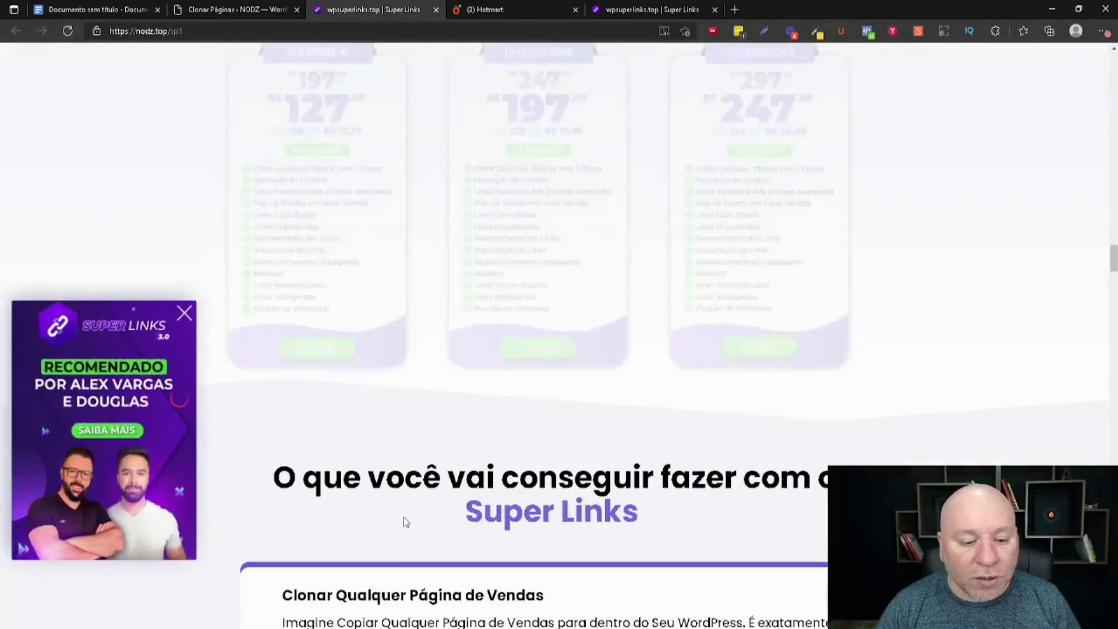
{"action": "left_click", "coordinate": [182, 313]}
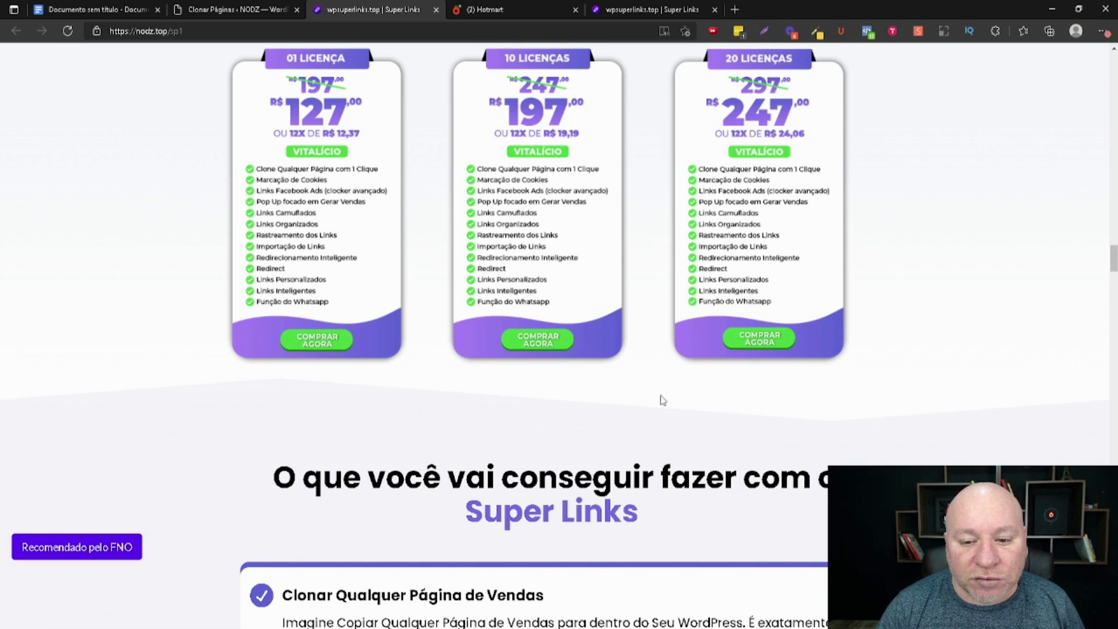
Compare the licence plans on the cloned page with the alternative checkout hotlinks listed on Hotmart.
{"action": "scroll", "coordinate": [582, 390], "scroll_direction": "up", "scroll_amount": 2}
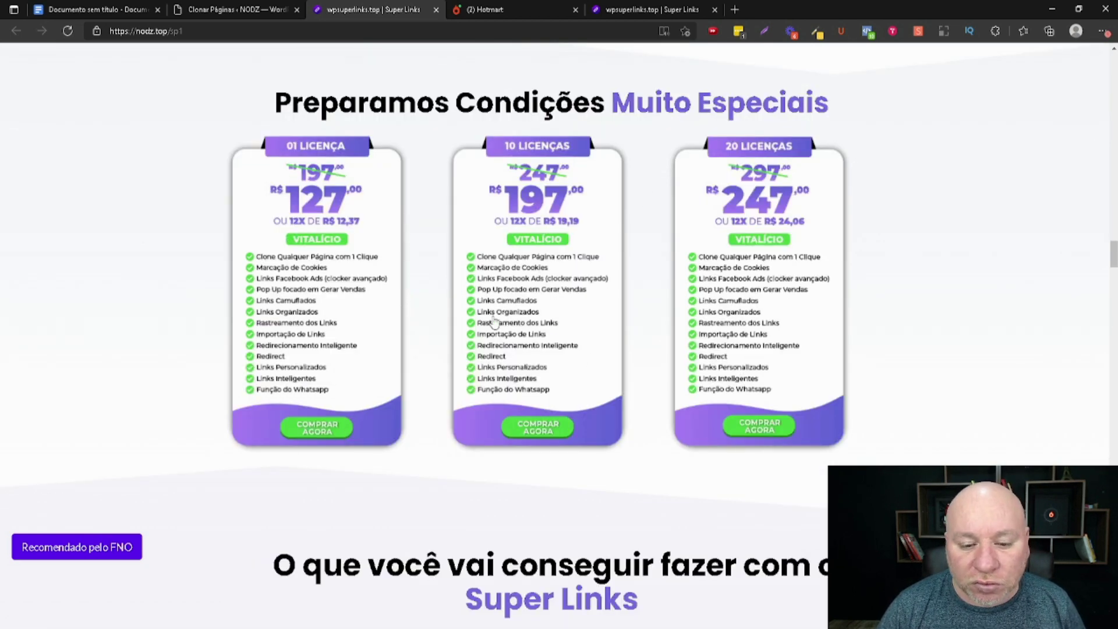
{"action": "left_click", "coordinate": [513, 9]}
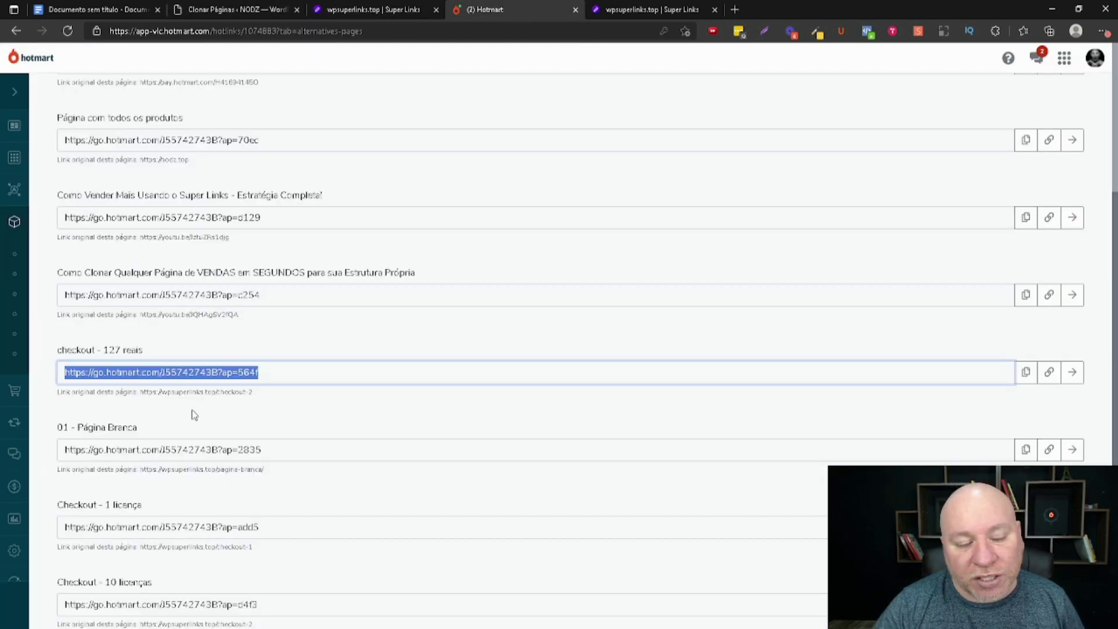
{"action": "left_click", "coordinate": [385, 10]}
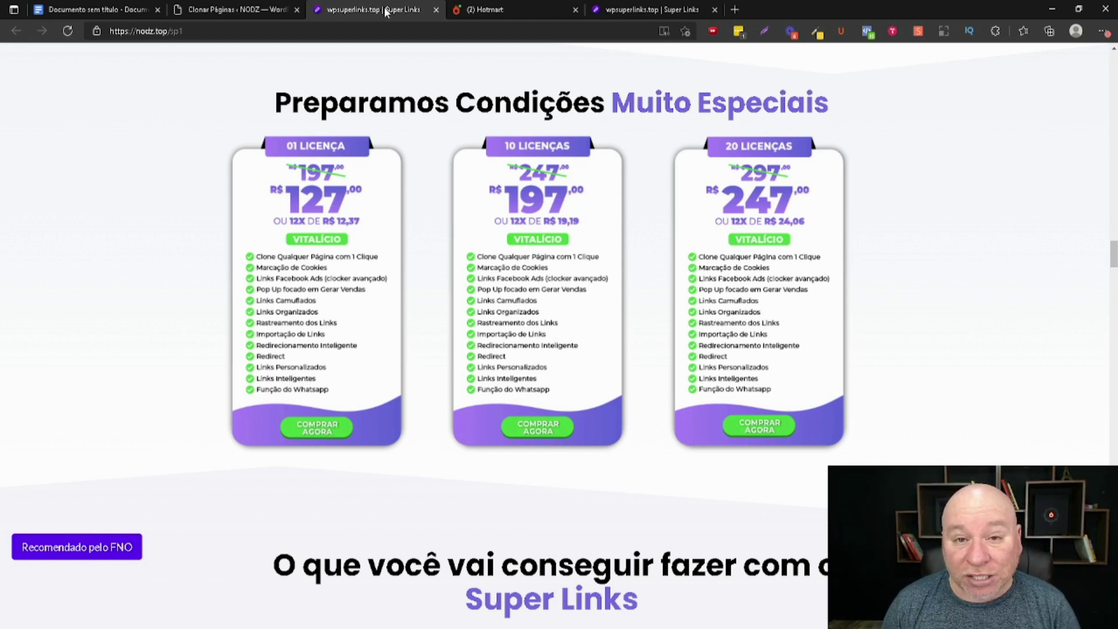
Start a new affiliate cookie configuration in Super Links on WordPress and add the link category "aula youtube" for it.
{"action": "left_click", "coordinate": [227, 10]}
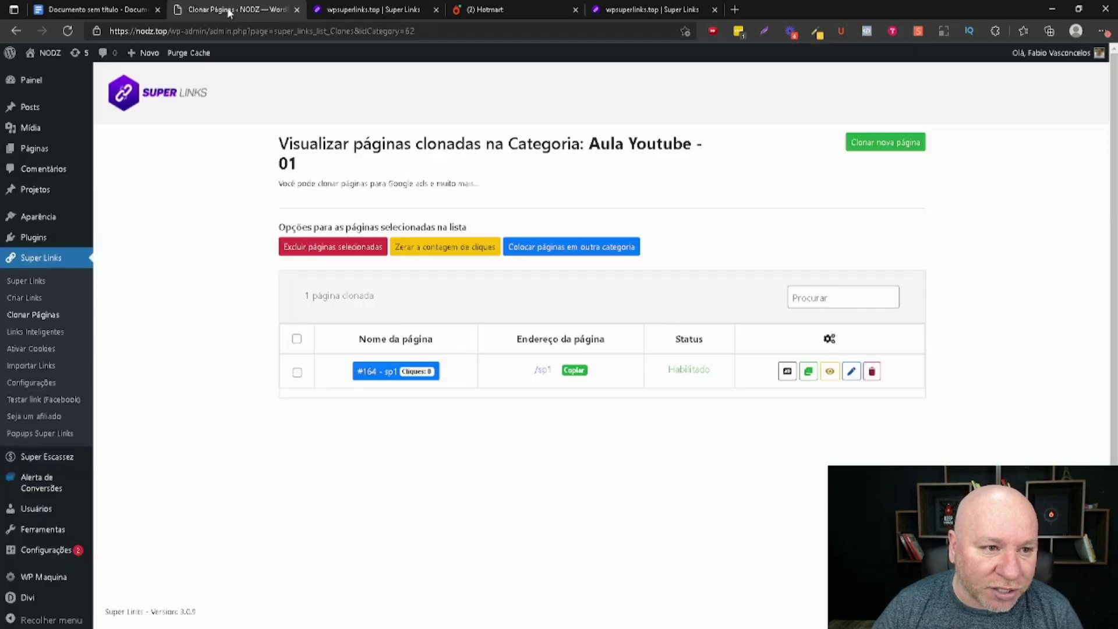
{"action": "left_click", "coordinate": [53, 350]}
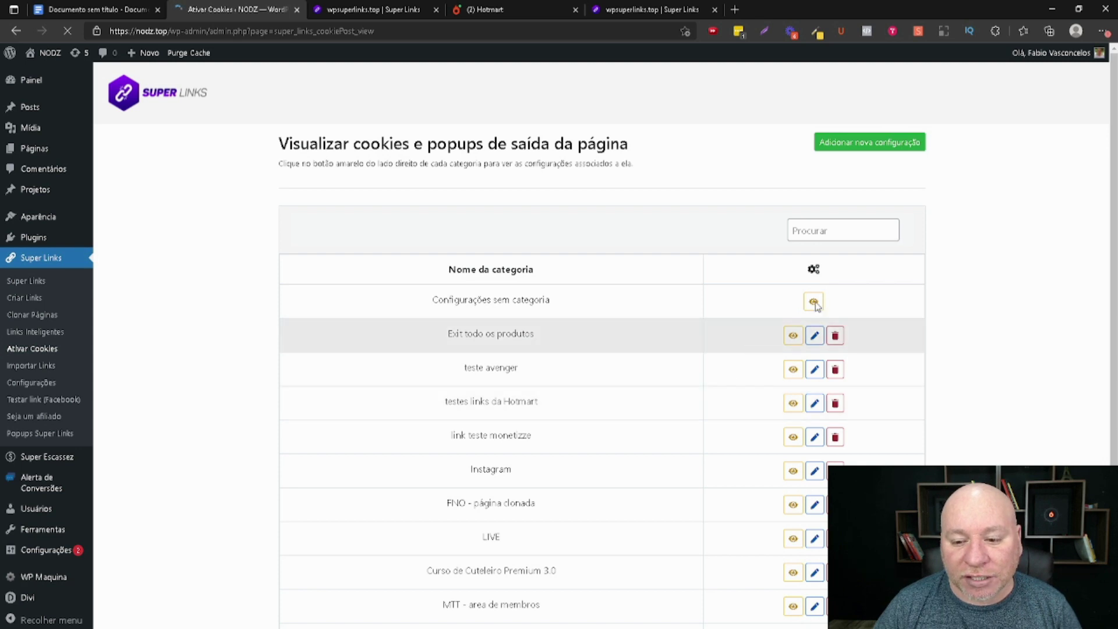
{"action": "left_click", "coordinate": [851, 150]}
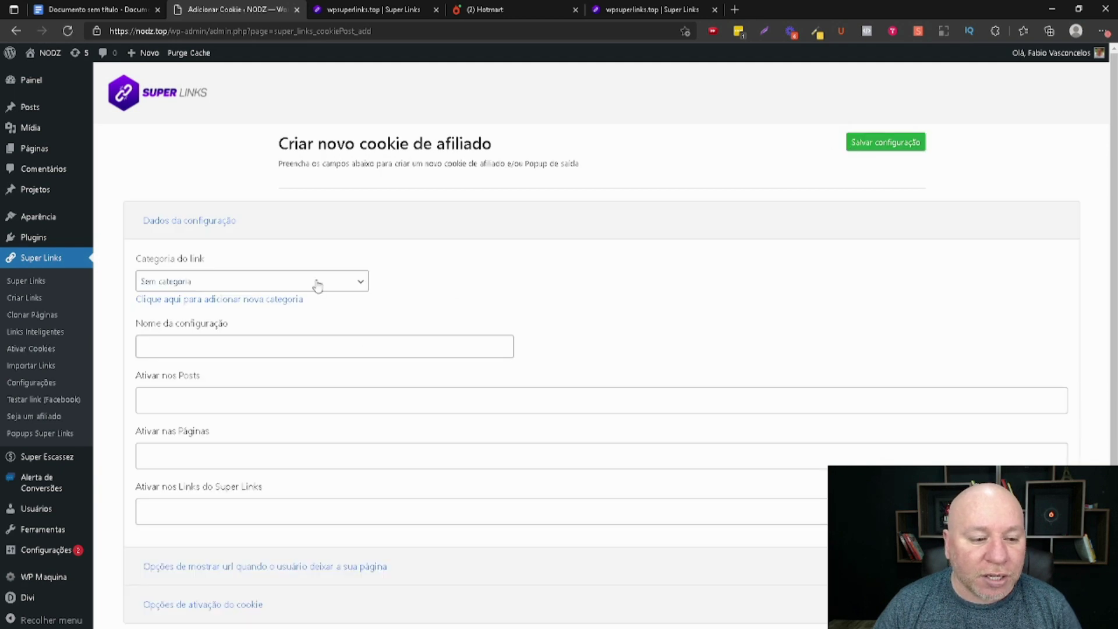
{"action": "left_click", "coordinate": [295, 286]}
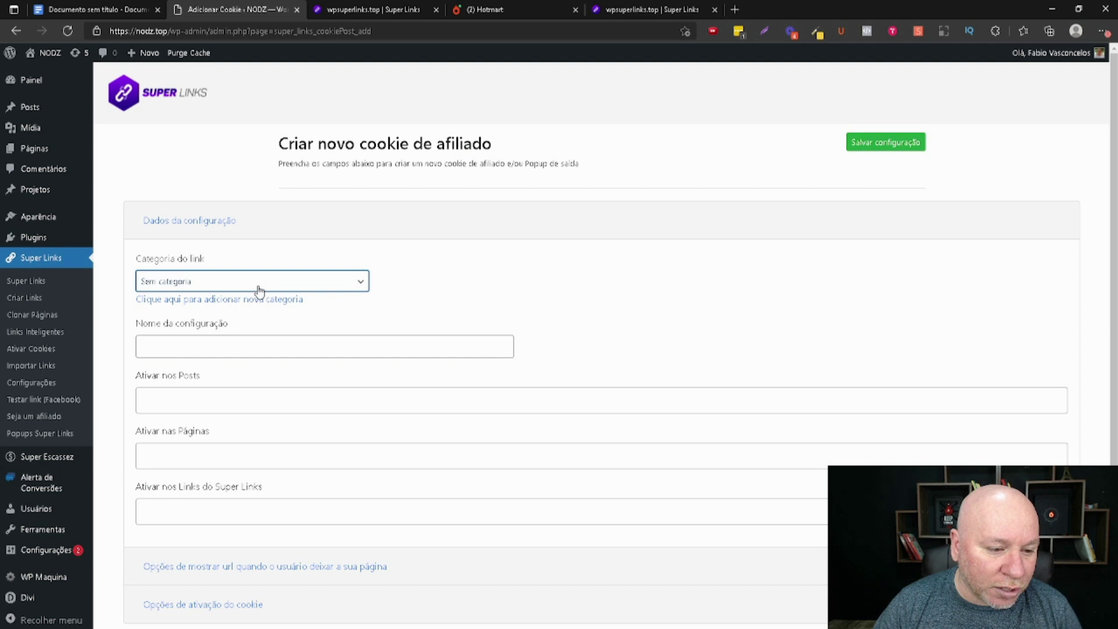
{"action": "left_click", "coordinate": [275, 306]}
{"action": "left_click", "coordinate": [470, 344]}
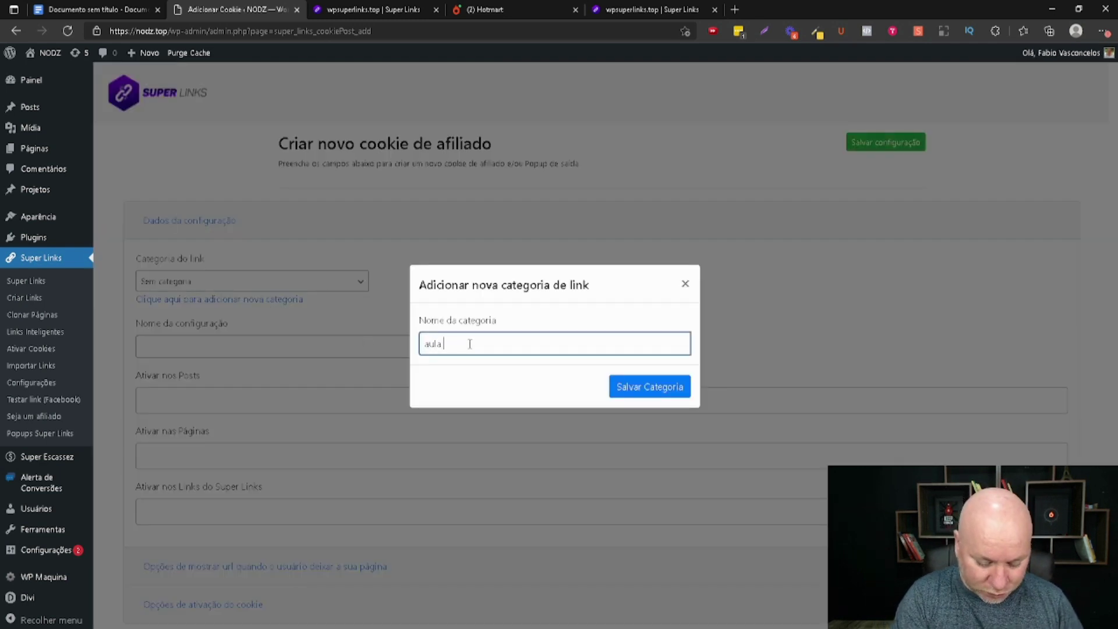
{"action": "type", "text": "aula youtube"}
{"action": "left_click", "coordinate": [646, 390]}
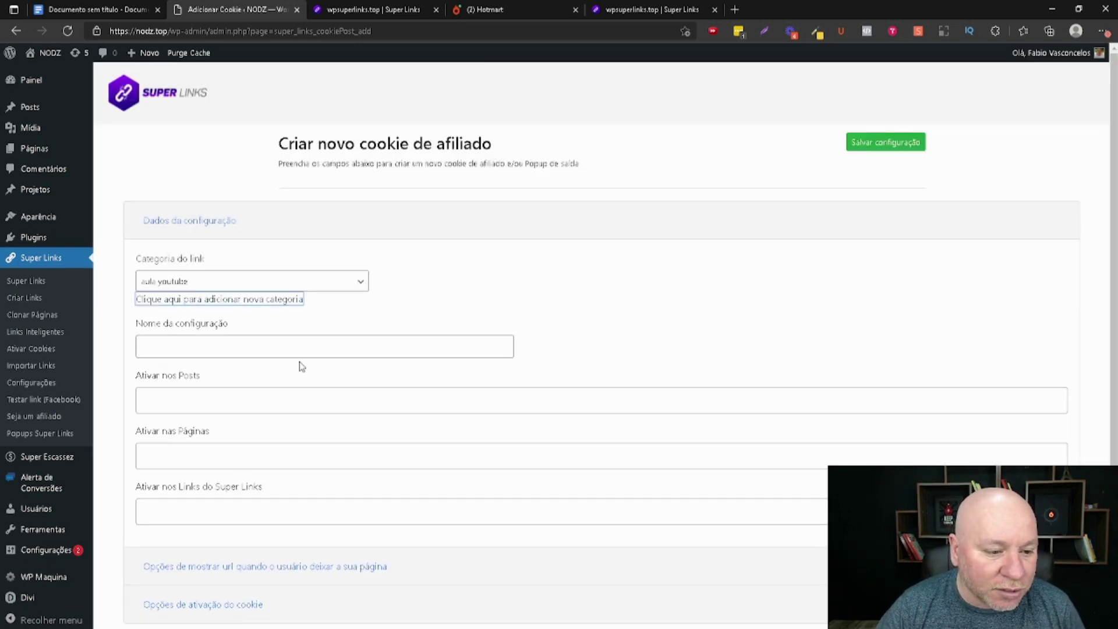
Name the cookie configuration sp1 and open its cookie activation options.
{"action": "left_click", "coordinate": [284, 346]}
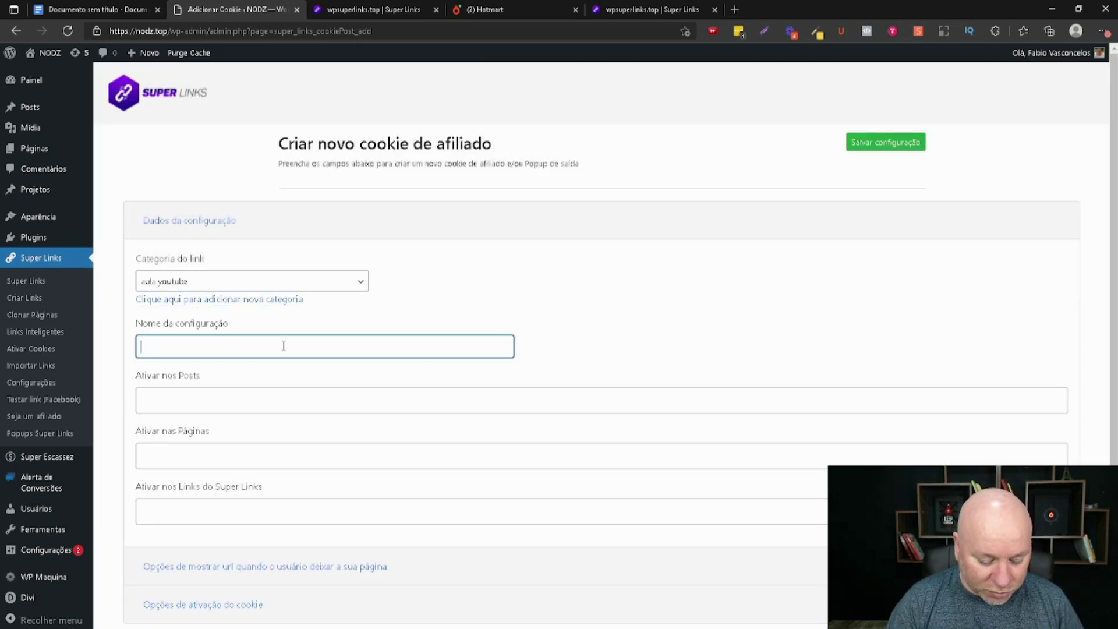
{"action": "type", "text": "sc1"}
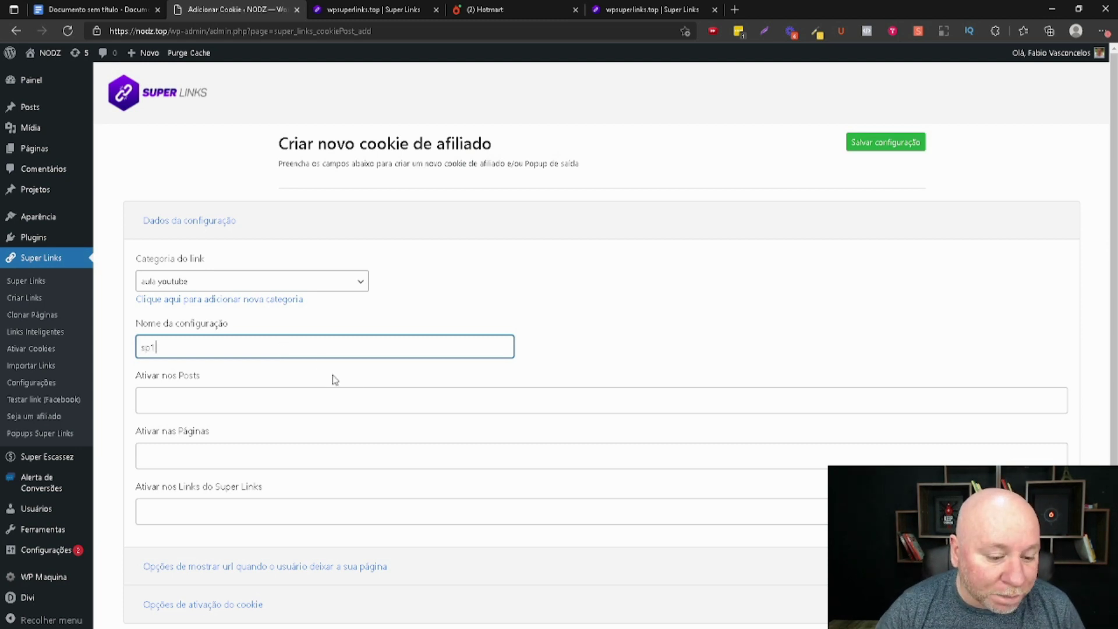
{"action": "scroll", "coordinate": [362, 405], "scroll_direction": "down", "scroll_amount": 2}
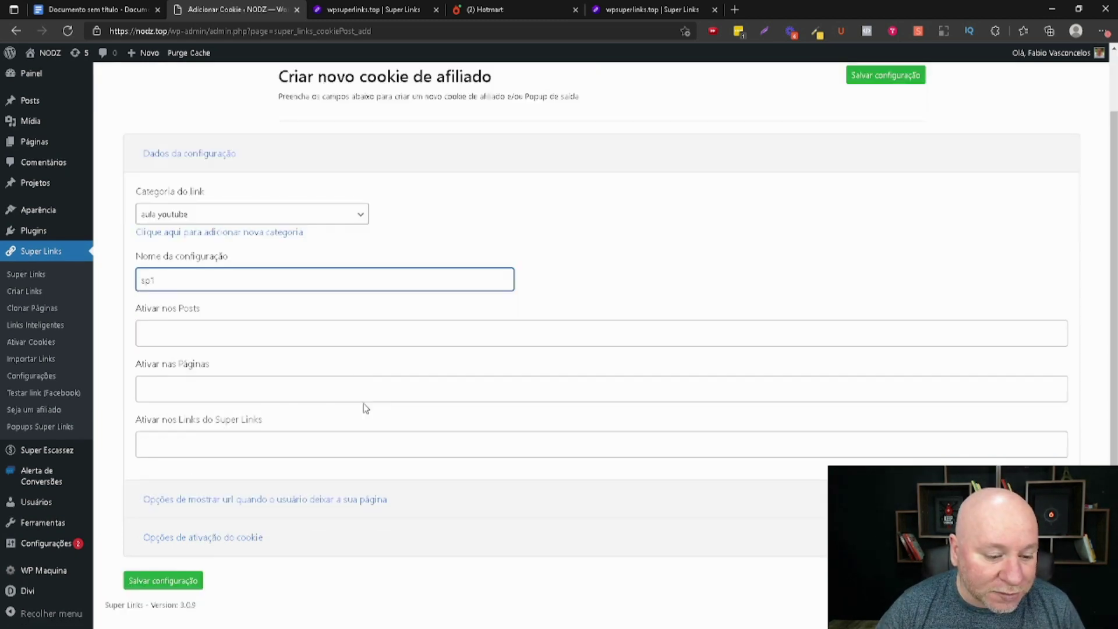
{"action": "left_click", "coordinate": [257, 539]}
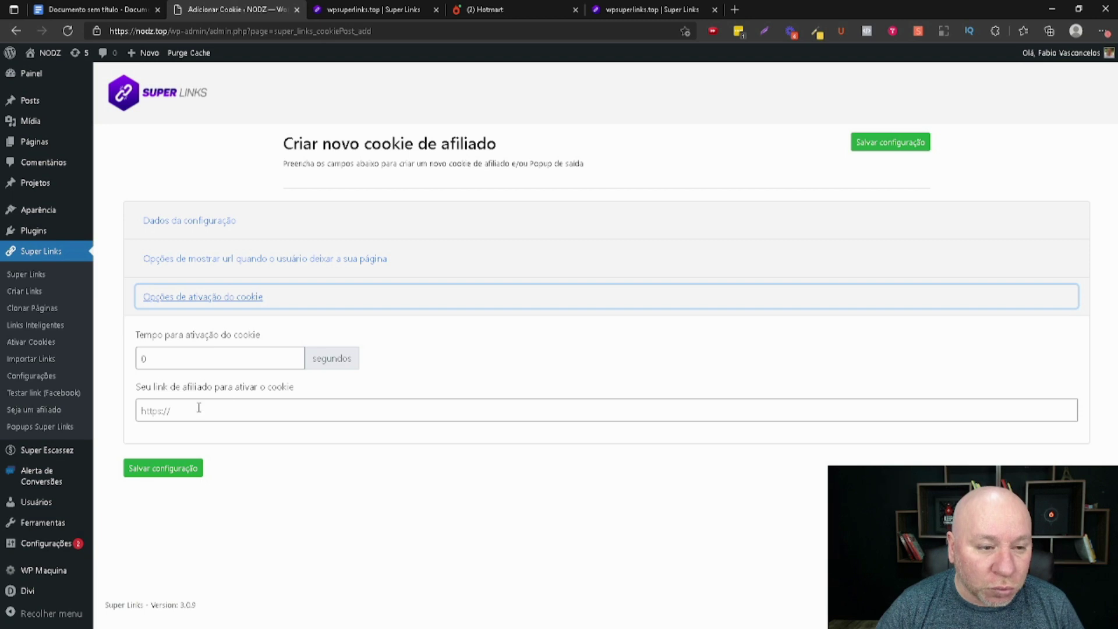
Copy the "01 - Página Branca" affiliate link from the product's alternative hotlinks on Hotmart.
{"action": "left_click", "coordinate": [495, 10]}
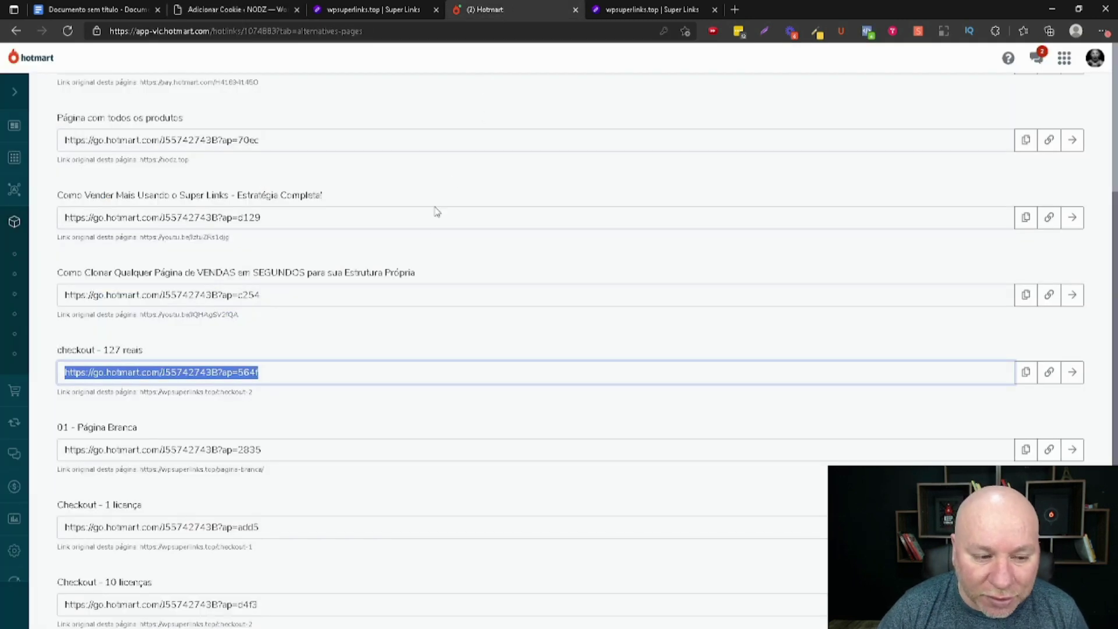
{"action": "scroll", "coordinate": [474, 271], "scroll_direction": "up", "scroll_amount": 5}
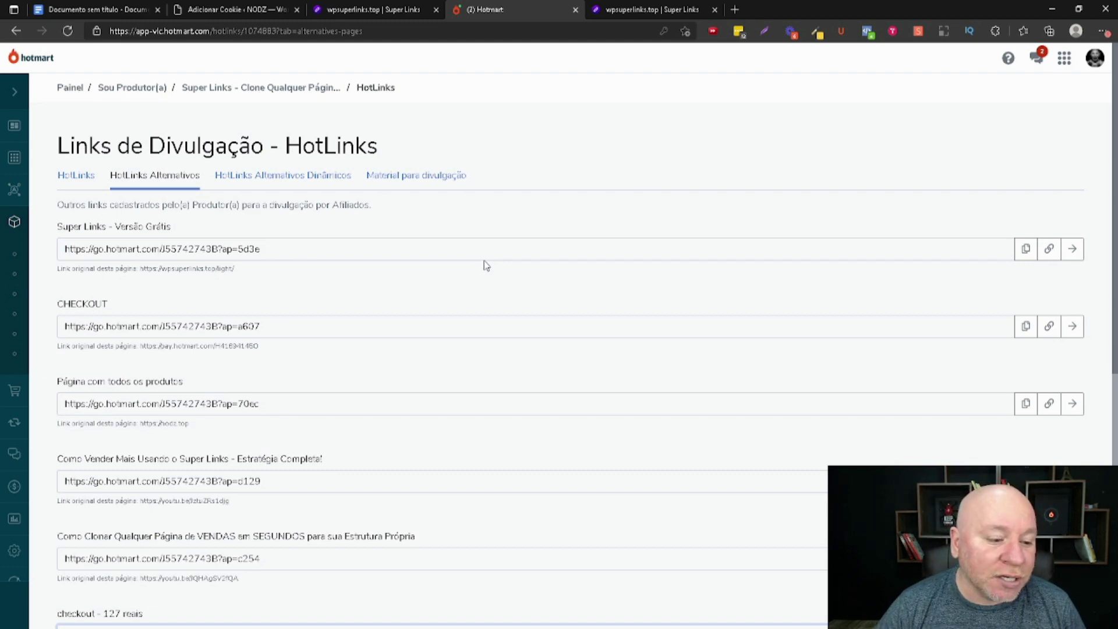
{"action": "scroll", "coordinate": [476, 270], "scroll_direction": "down", "scroll_amount": 6}
{"action": "scroll", "coordinate": [326, 384], "scroll_direction": "down", "scroll_amount": 2}
{"action": "scroll", "coordinate": [279, 396], "scroll_direction": "up", "scroll_amount": 5}
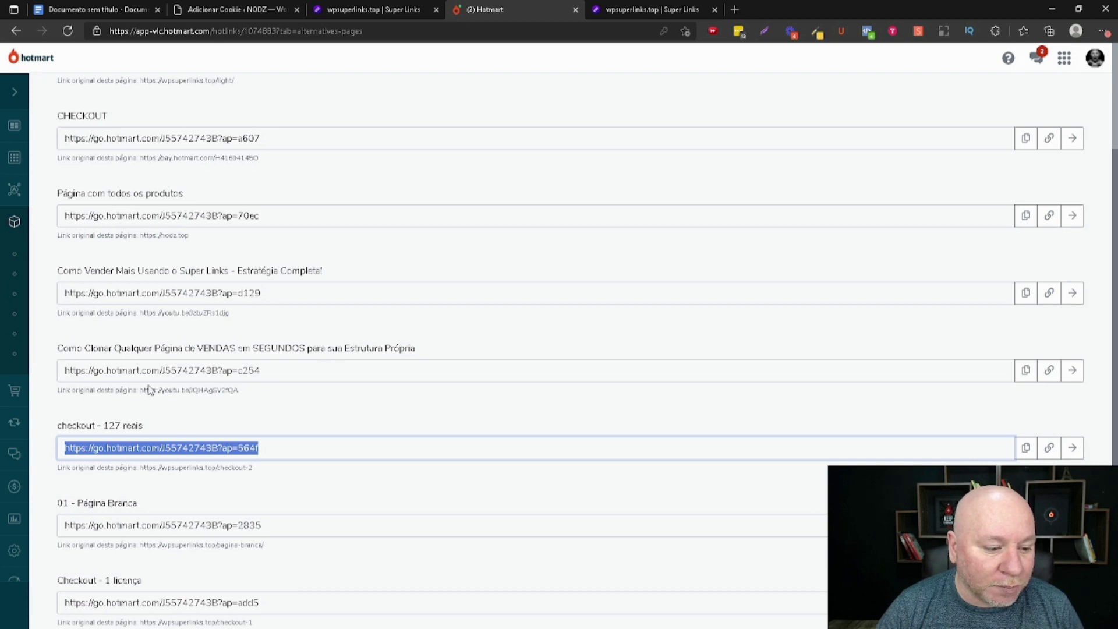
{"action": "scroll", "coordinate": [149, 388], "scroll_direction": "up", "scroll_amount": 3}
{"action": "scroll", "coordinate": [153, 387], "scroll_direction": "down", "scroll_amount": 4}
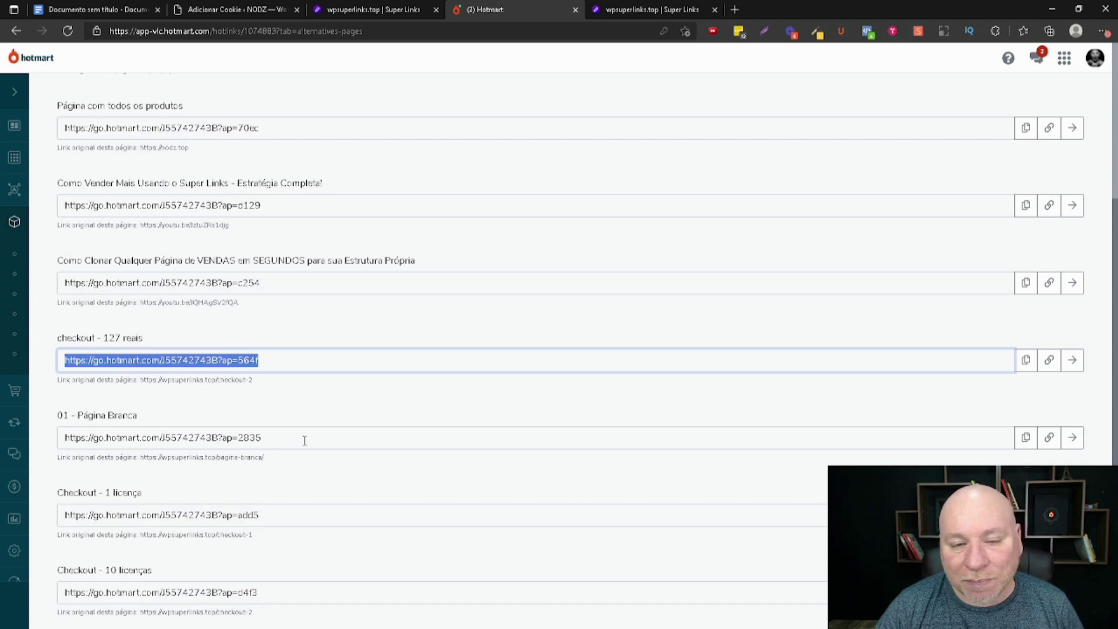
{"action": "left_click_drag", "start_coordinate": [277, 441], "coordinate": [51, 444]}
{"action": "key", "text": "ctrl+c"}
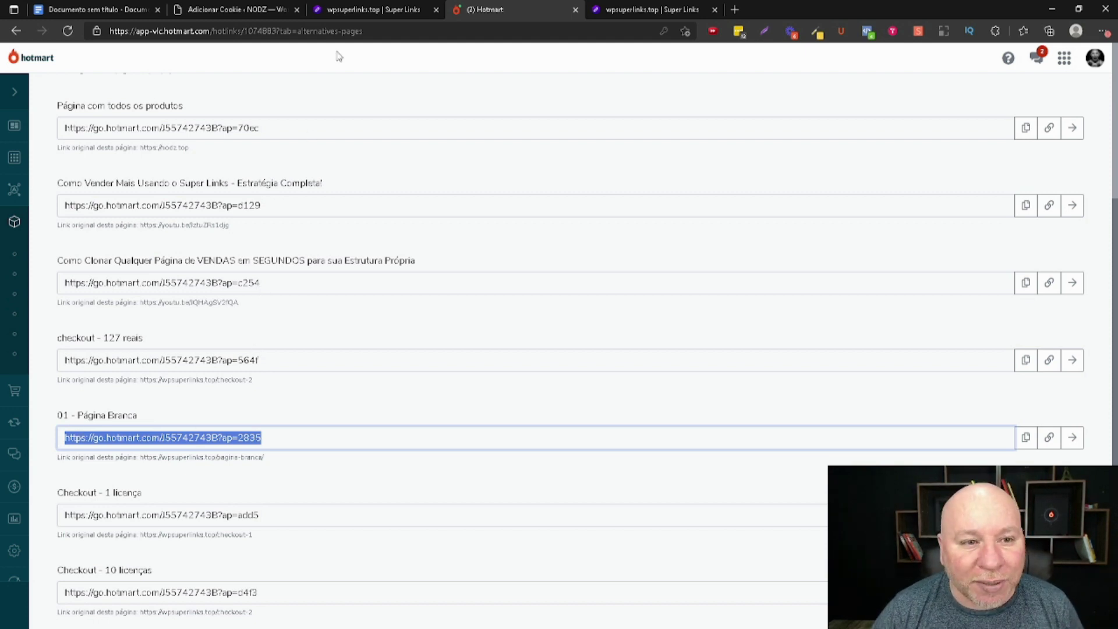
Use the copied Página Branca link as the affiliate link that activates the cookie in WordPress and save the configuration.
{"action": "left_click", "coordinate": [274, 9]}
{"action": "left_click", "coordinate": [355, 416]}
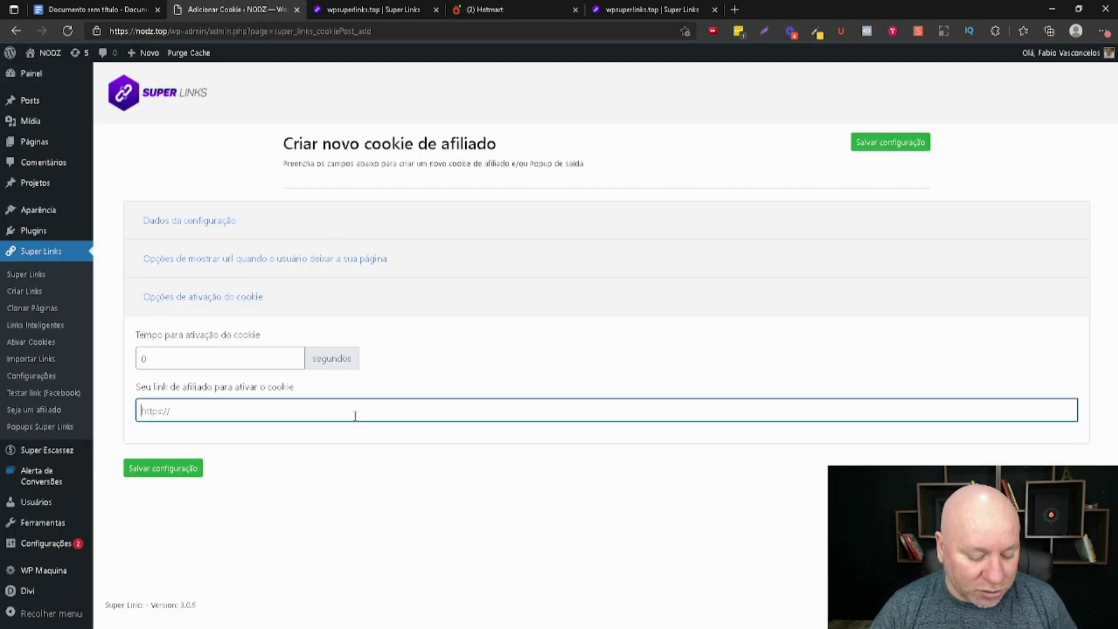
{"action": "key", "text": "ctrl+v"}
{"action": "left_click", "coordinate": [180, 472]}
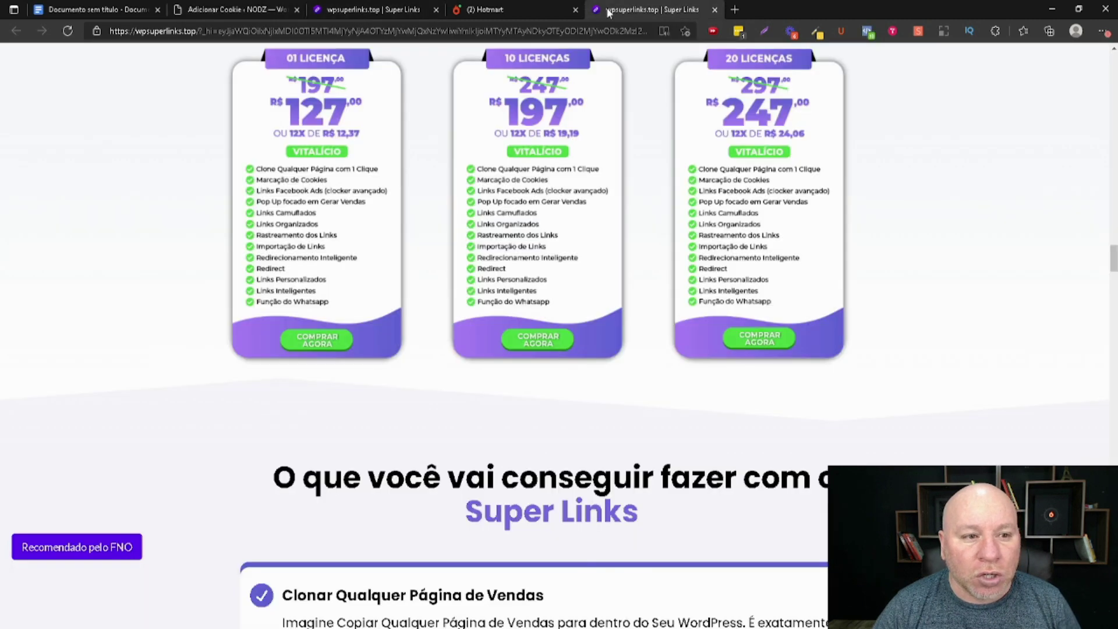
Close the original Super Links sales page and reload the cloned page sp1.
{"action": "left_click", "coordinate": [604, 9]}
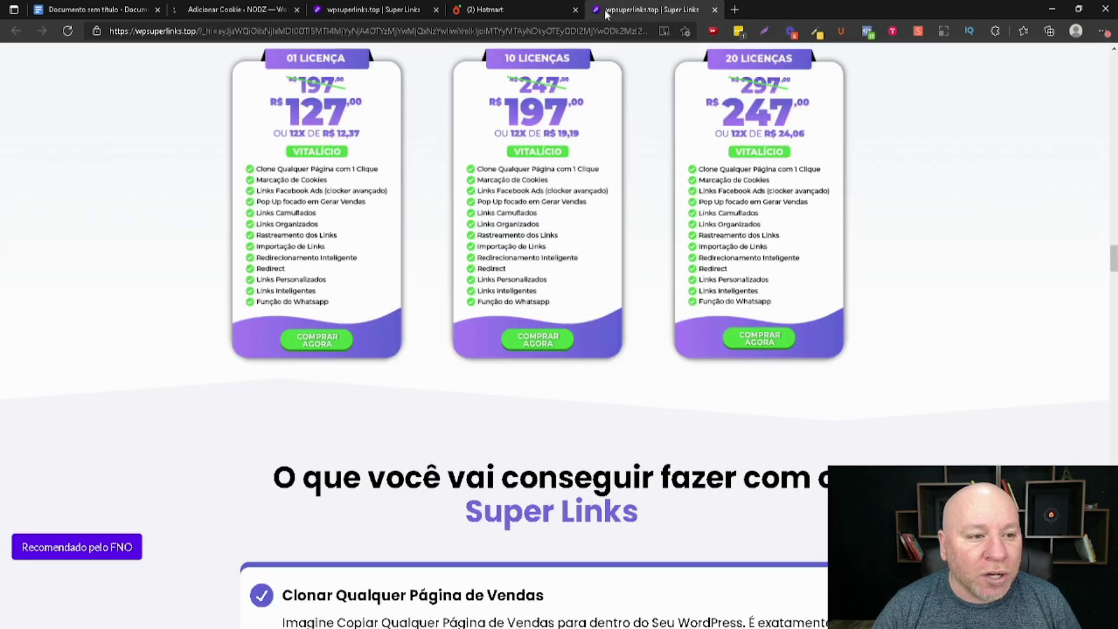
{"action": "left_click", "coordinate": [715, 9]}
{"action": "left_click", "coordinate": [401, 10]}
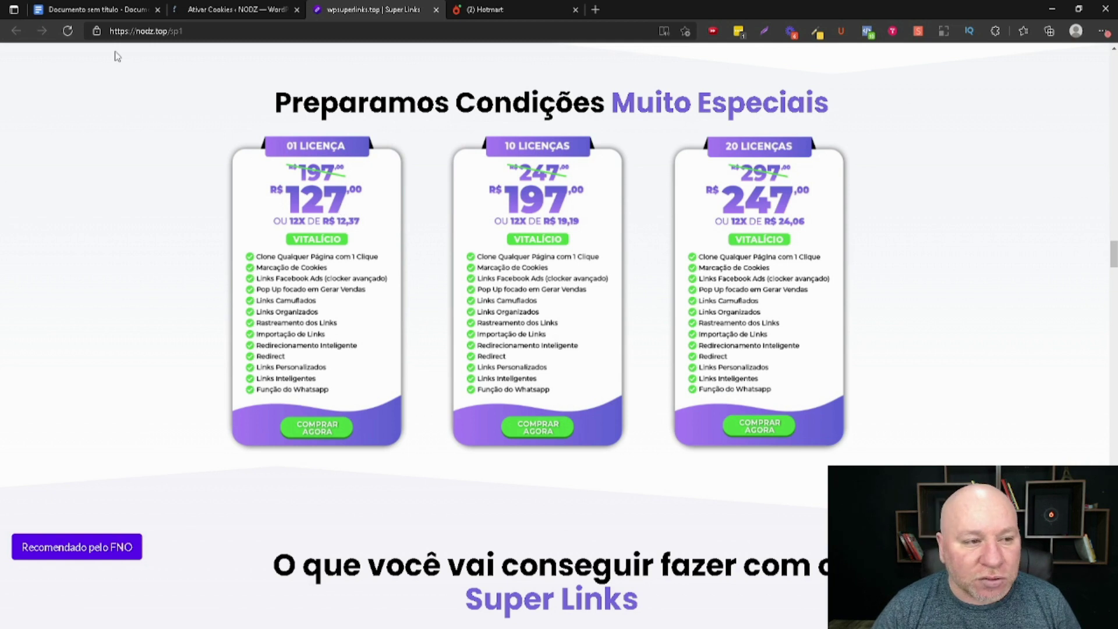
{"action": "left_click", "coordinate": [68, 33]}
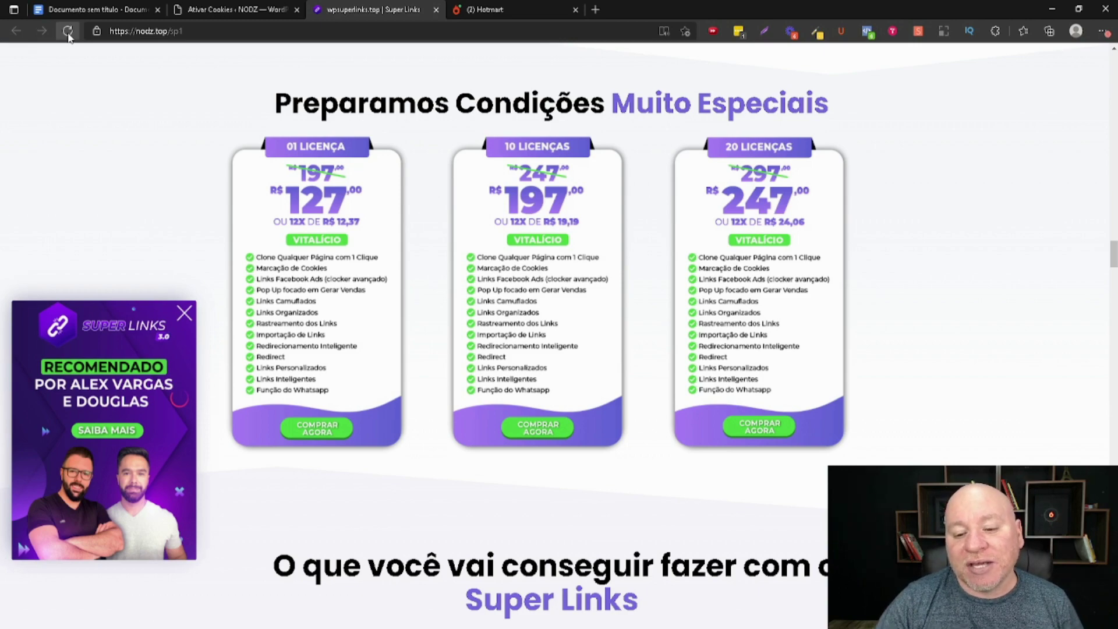
Examine the reloaded cloned page from its headline to the licence plans and check the saved cookie configuration in WordPress.
{"action": "scroll", "coordinate": [984, 443], "scroll_direction": "up", "scroll_amount": 10}
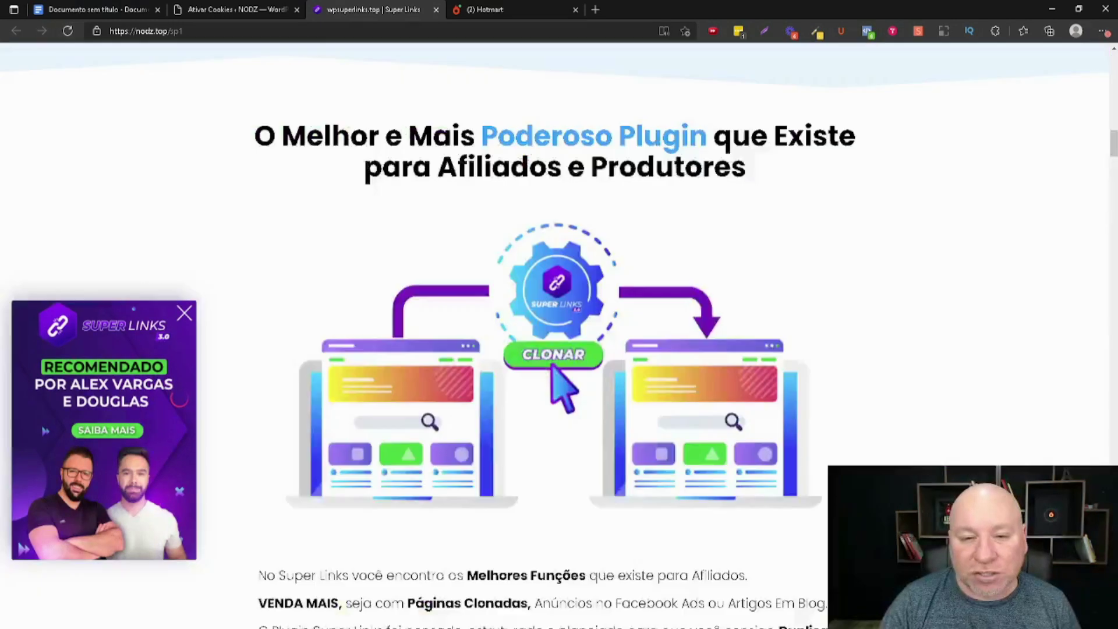
{"action": "scroll", "coordinate": [559, 335], "scroll_direction": "up", "scroll_amount": 5}
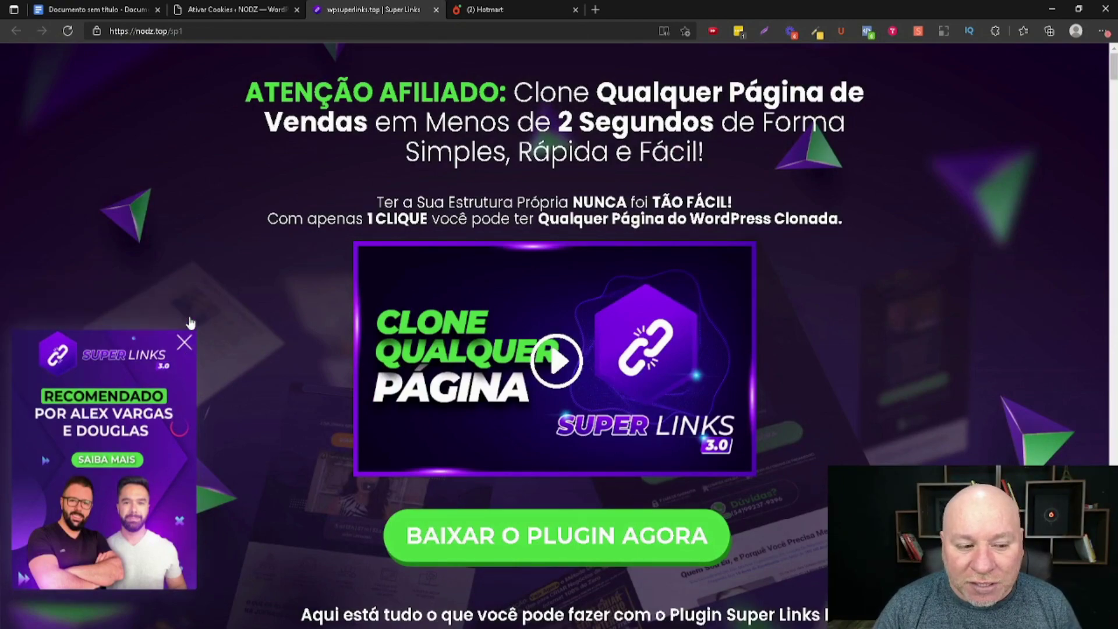
{"action": "scroll", "coordinate": [742, 543], "scroll_direction": "down", "scroll_amount": 15}
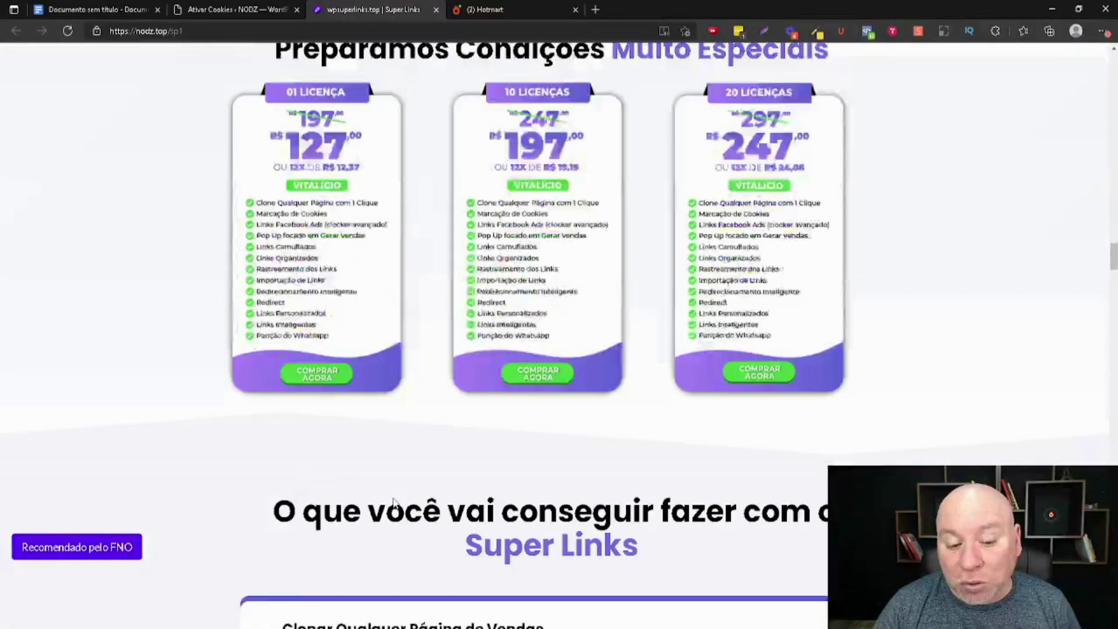
{"action": "scroll", "coordinate": [393, 502], "scroll_direction": "down", "scroll_amount": 1}
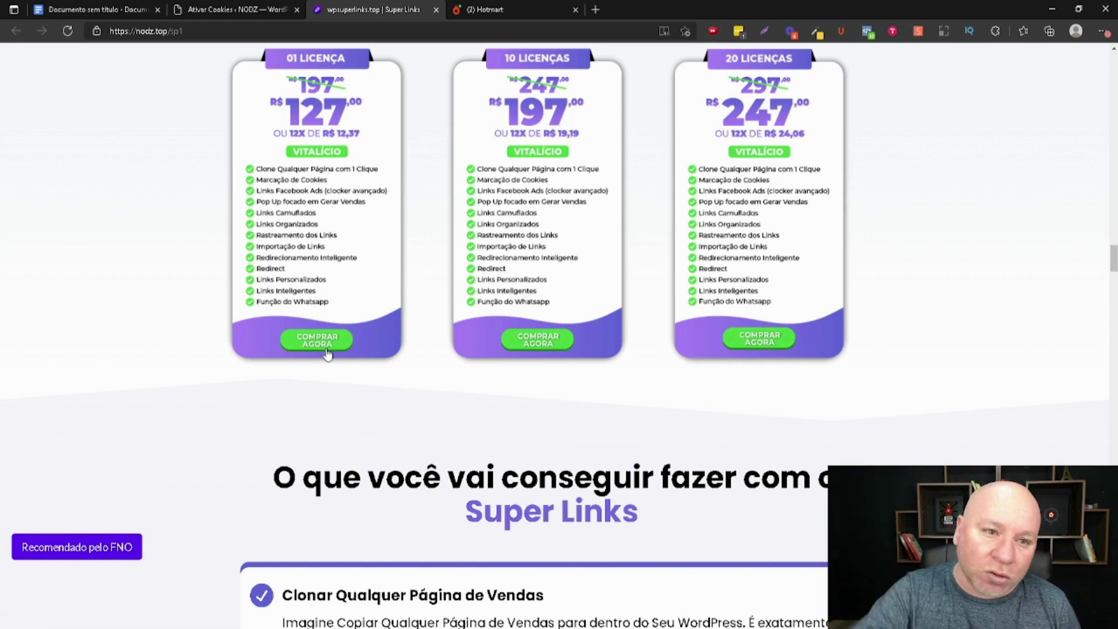
{"action": "left_click", "coordinate": [239, 9]}
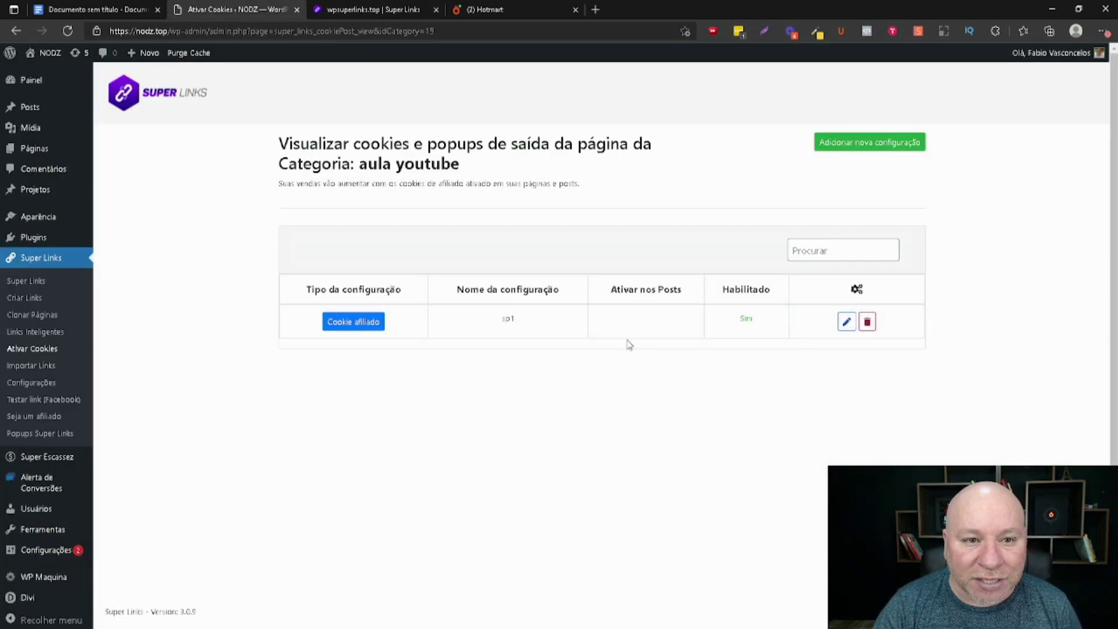
{"action": "left_click", "coordinate": [414, 9]}
{"action": "scroll", "coordinate": [431, 268], "scroll_direction": "up", "scroll_amount": 1}
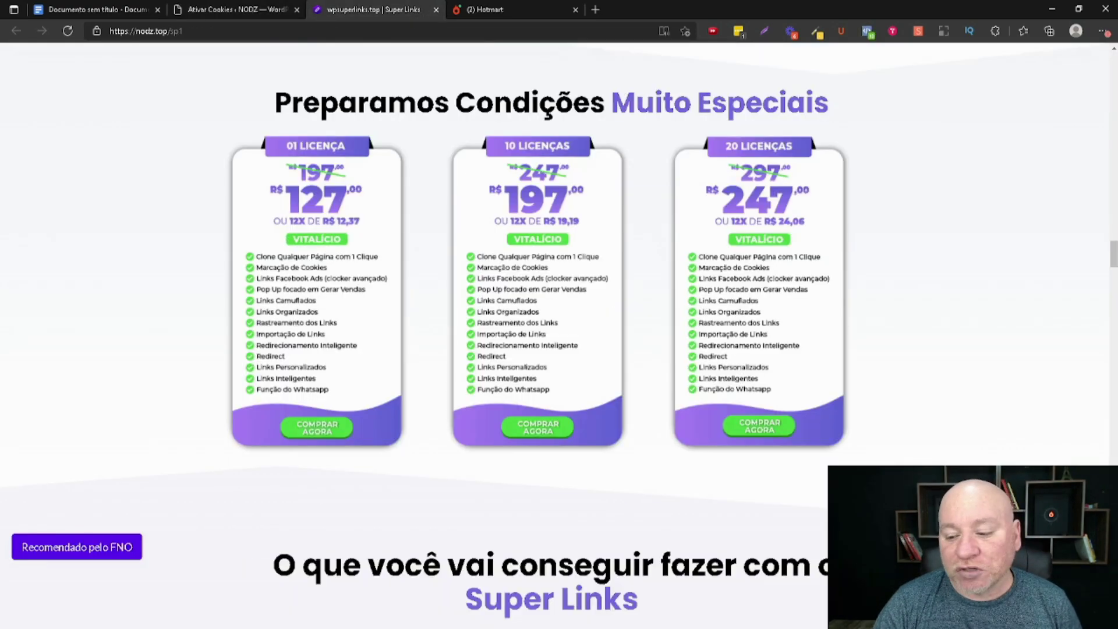
{"action": "scroll", "coordinate": [559, 338], "scroll_direction": "up", "scroll_amount": 15}
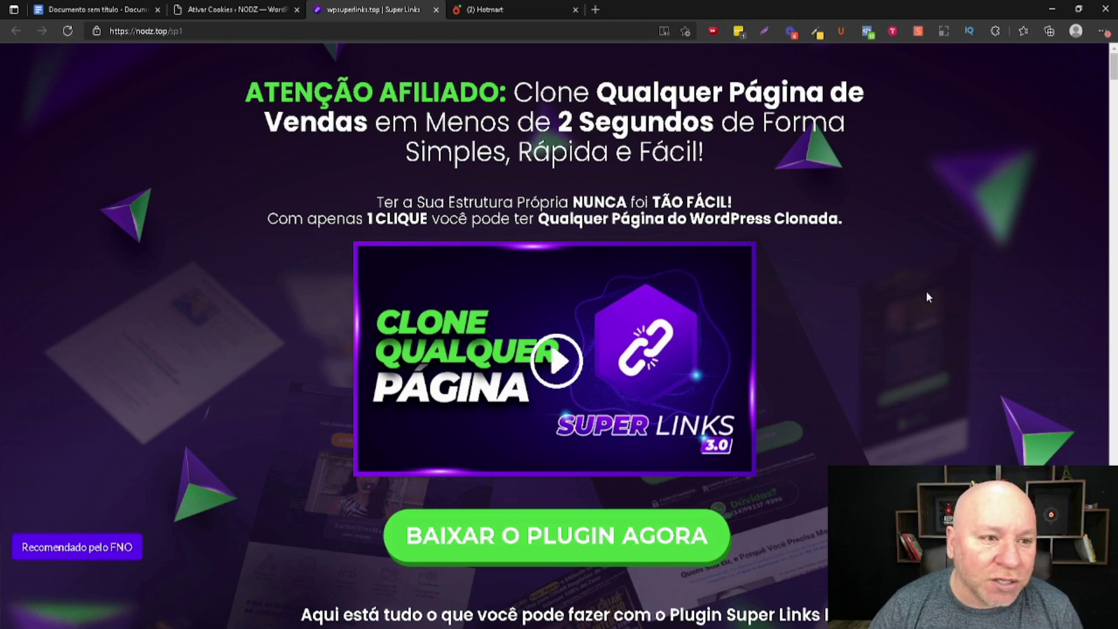
Open the cloned page sp1 from the category "Aula Youtube - 01" in WordPress for editing.
{"action": "left_click", "coordinate": [232, 9]}
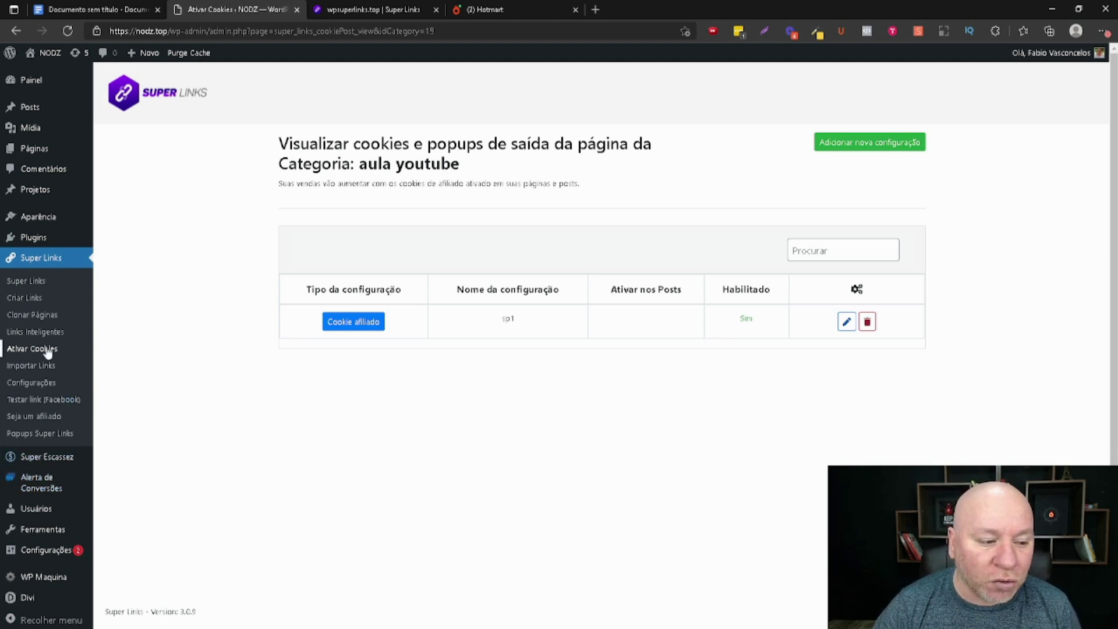
{"action": "left_click", "coordinate": [49, 319]}
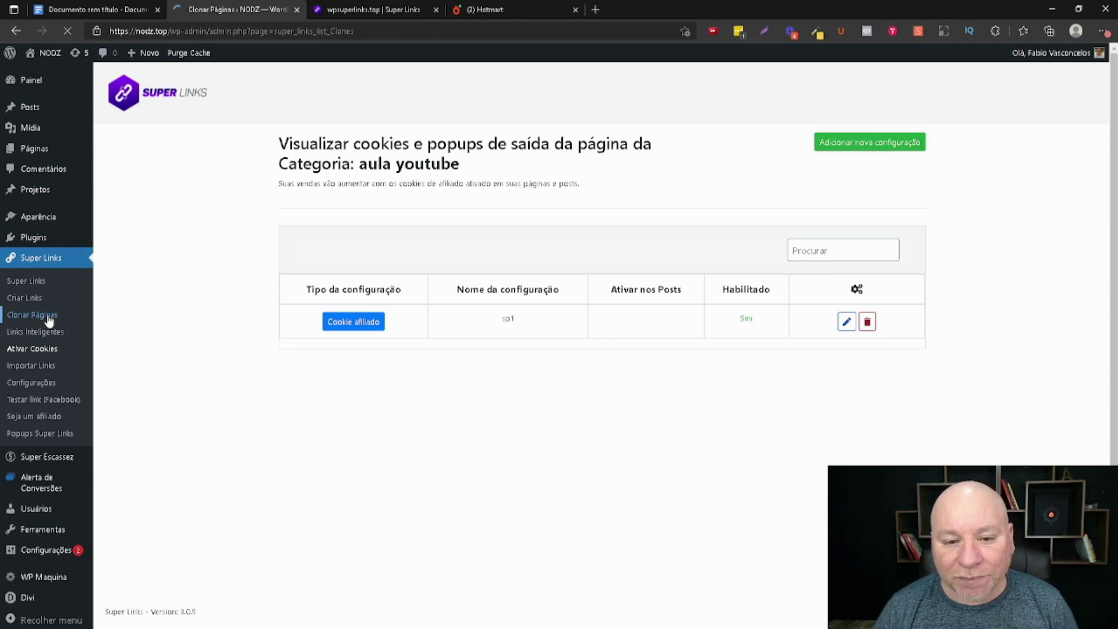
{"action": "scroll", "coordinate": [375, 343], "scroll_direction": "down", "scroll_amount": 12}
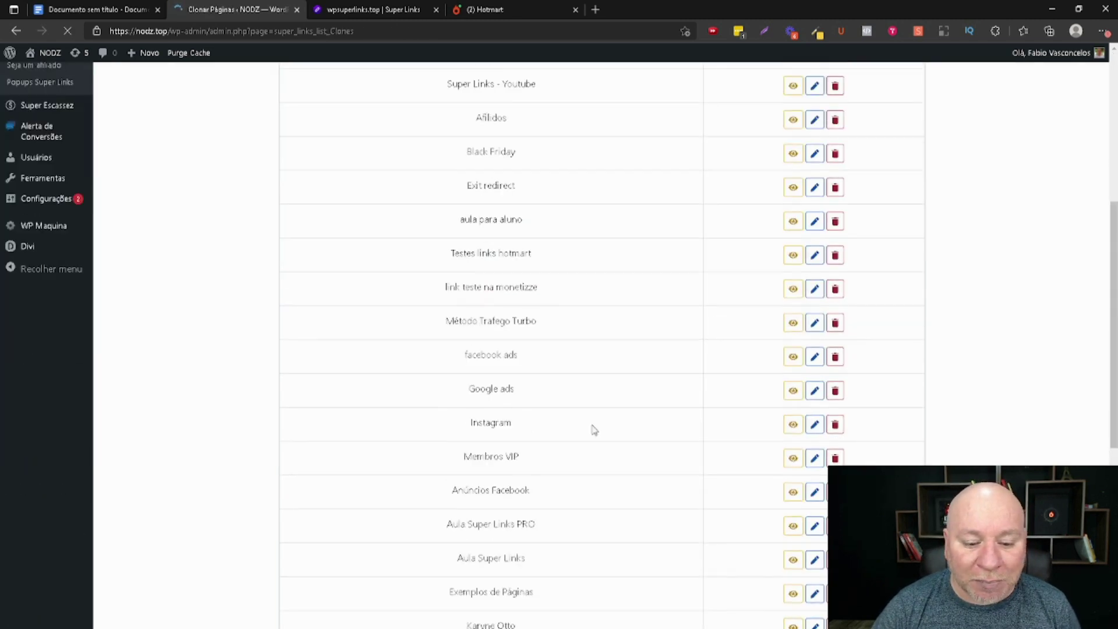
{"action": "left_click", "coordinate": [791, 563]}
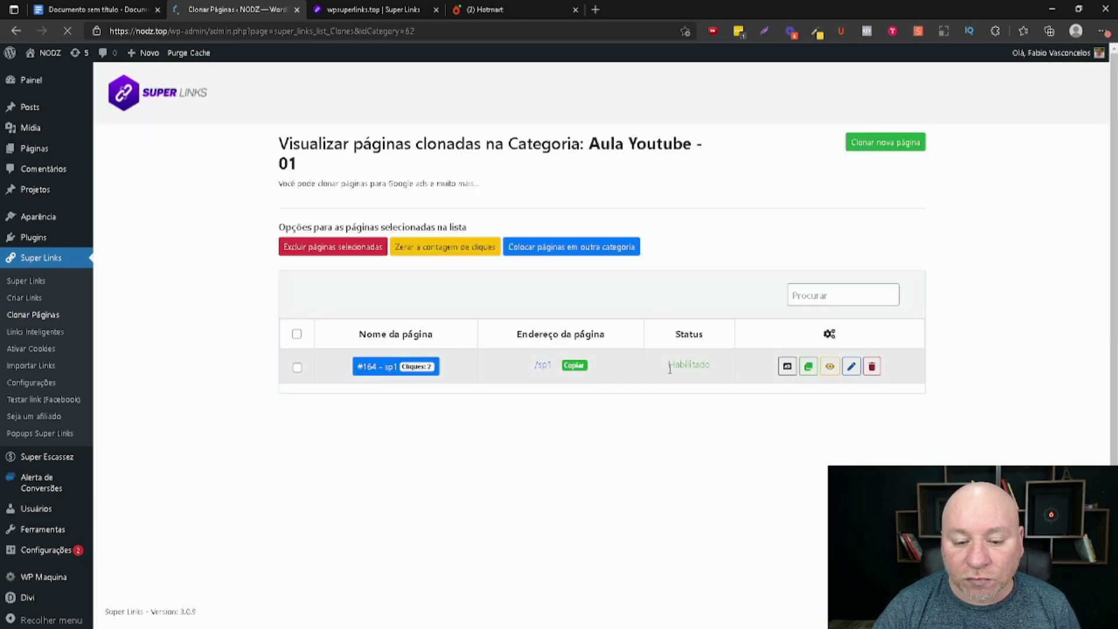
{"action": "left_click", "coordinate": [851, 373]}
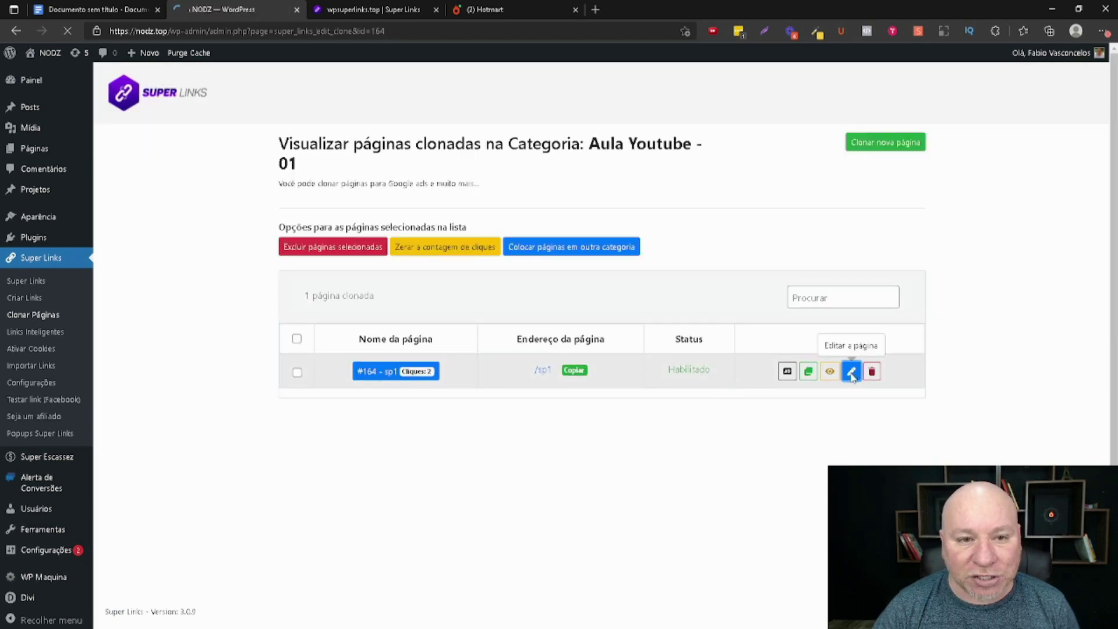
Open the cloned page's popup configuration and go through its countdown, conversion alert and popup settings.
{"action": "scroll", "coordinate": [611, 425], "scroll_direction": "down", "scroll_amount": 15}
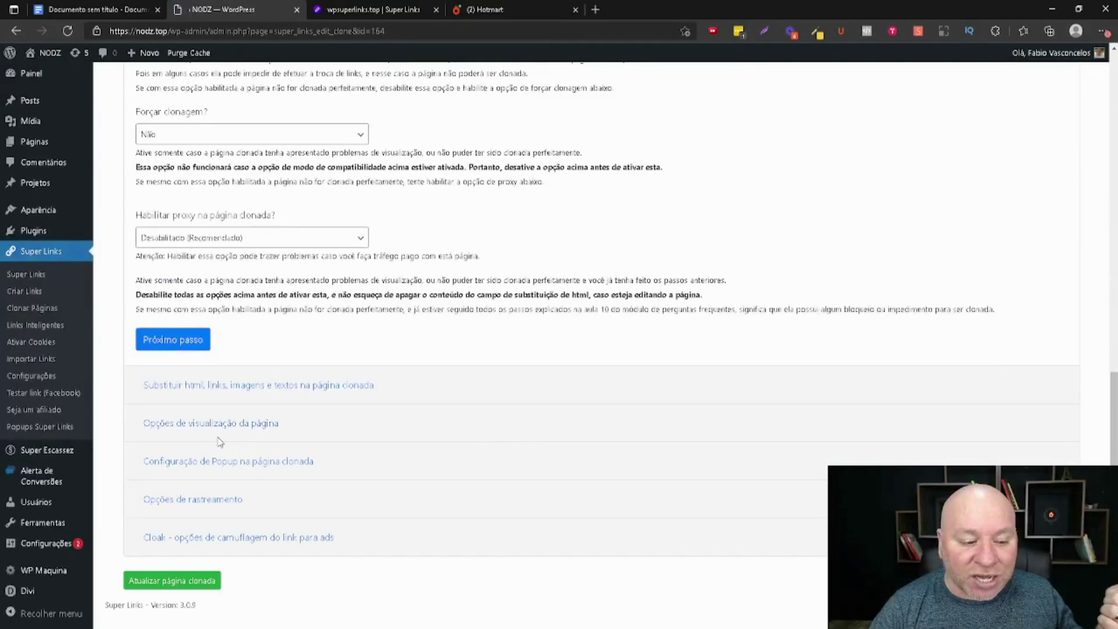
{"action": "left_click", "coordinate": [247, 471]}
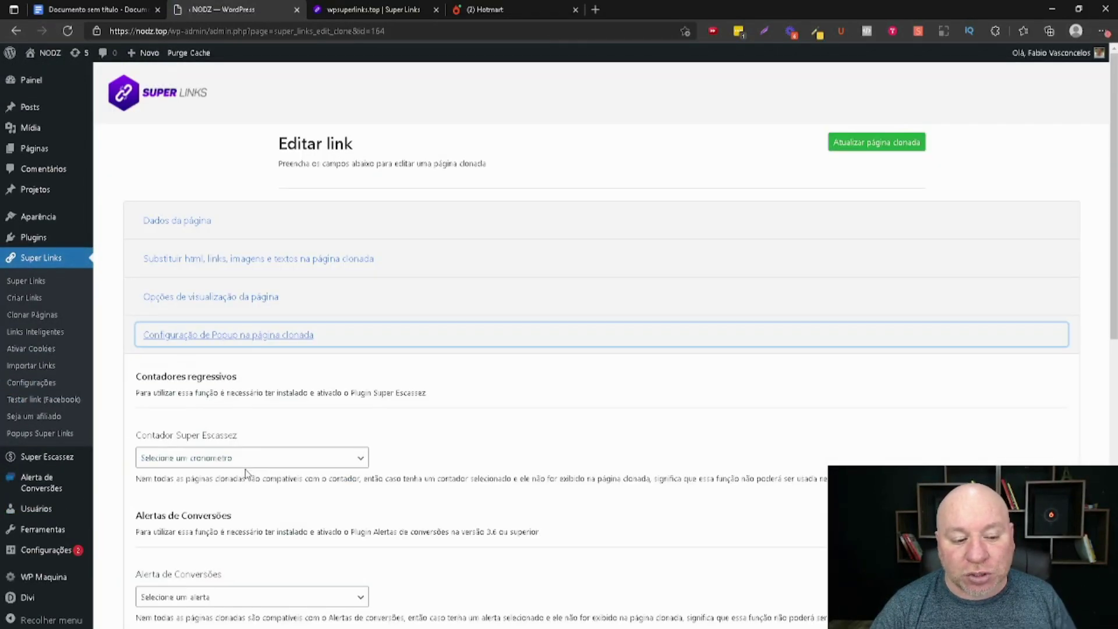
{"action": "scroll", "coordinate": [173, 346], "scroll_direction": "down", "scroll_amount": 3}
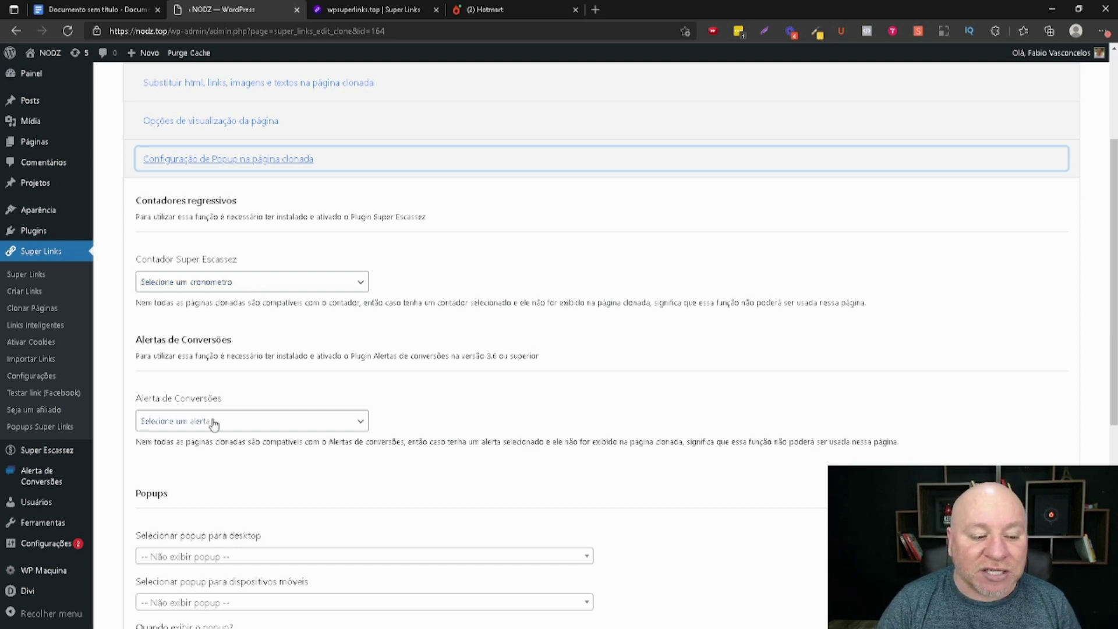
Set the cloned page's Super Escassez countdown to Super Links and update the page.
{"action": "left_click", "coordinate": [272, 285]}
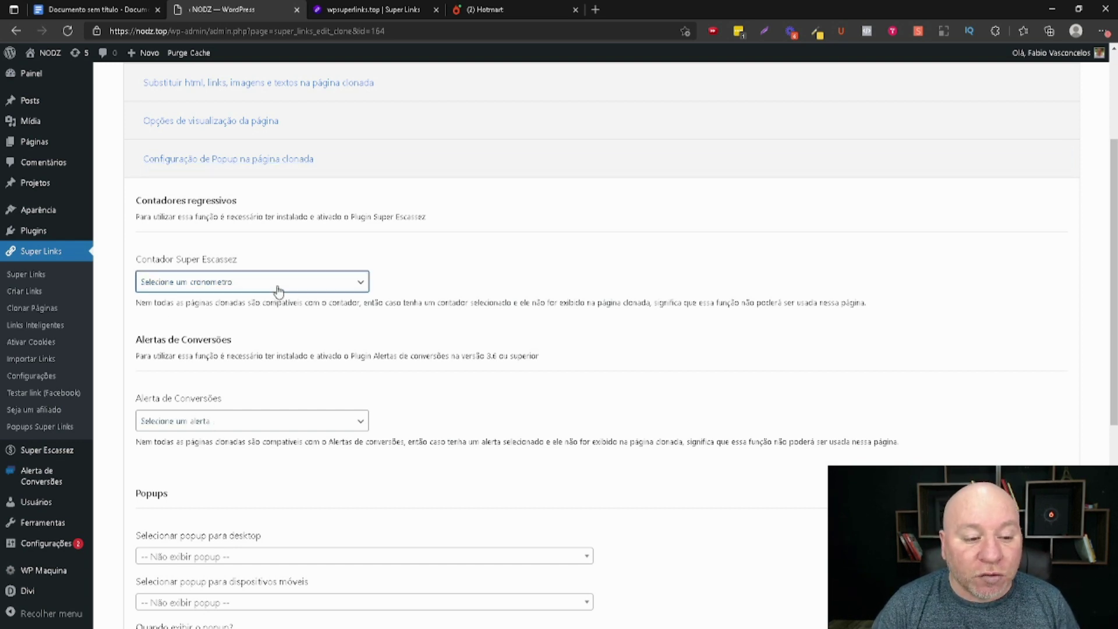
{"action": "left_click", "coordinate": [181, 325]}
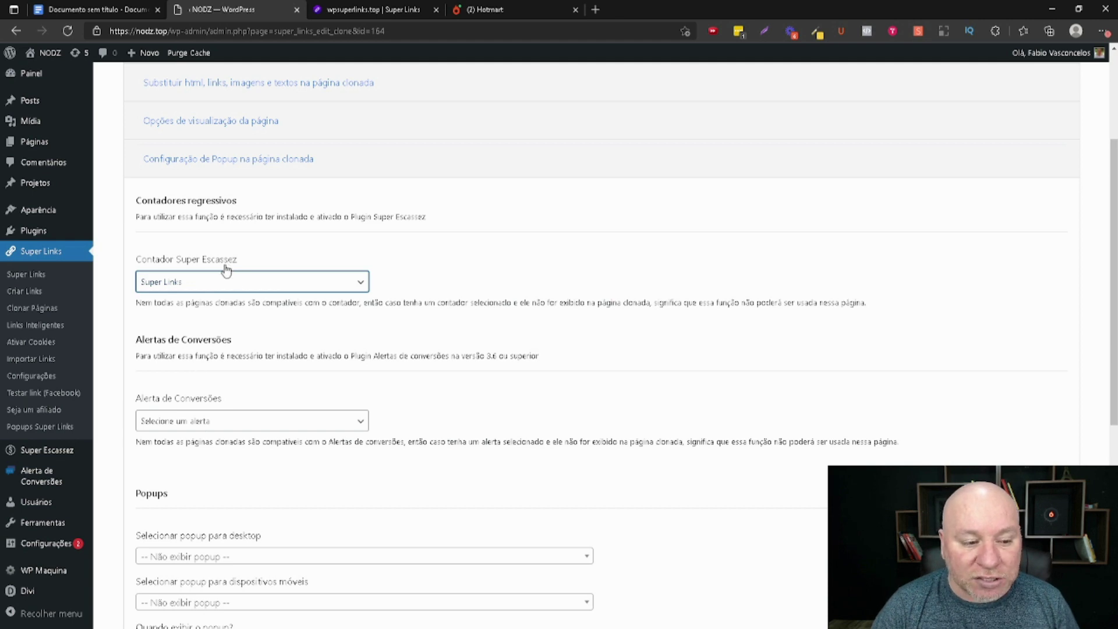
{"action": "scroll", "coordinate": [419, 512], "scroll_direction": "down", "scroll_amount": 6}
{"action": "left_click", "coordinate": [171, 577]}
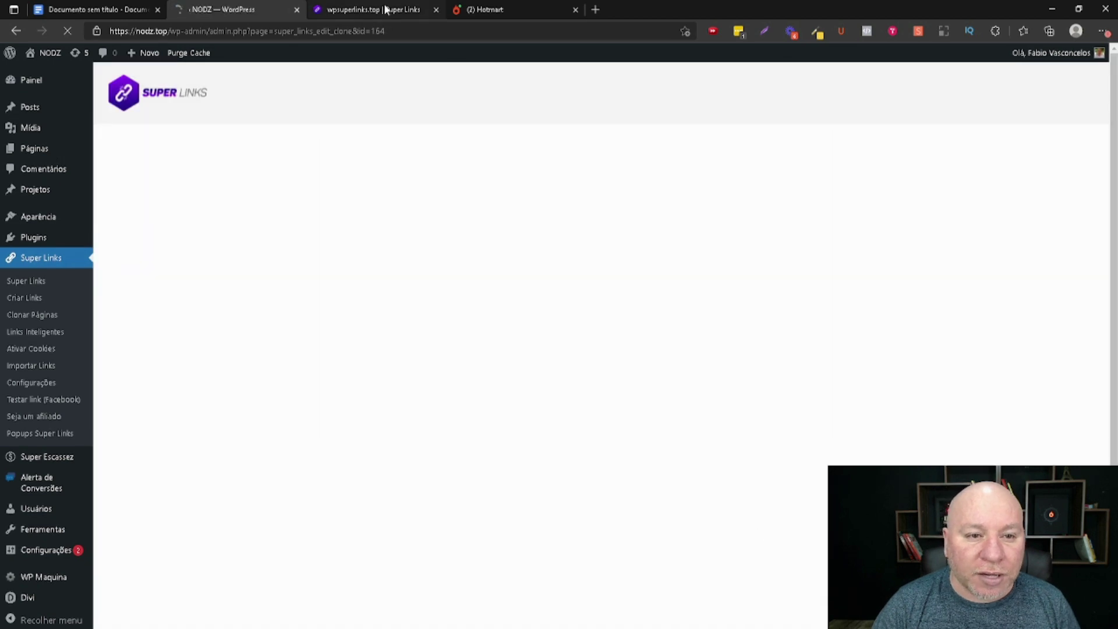
Reload the cloned page sp1 to check the countdown bar, and close its recommendation box.
{"action": "key", "text": "ctrl+Tab"}
{"action": "left_click", "coordinate": [68, 31]}
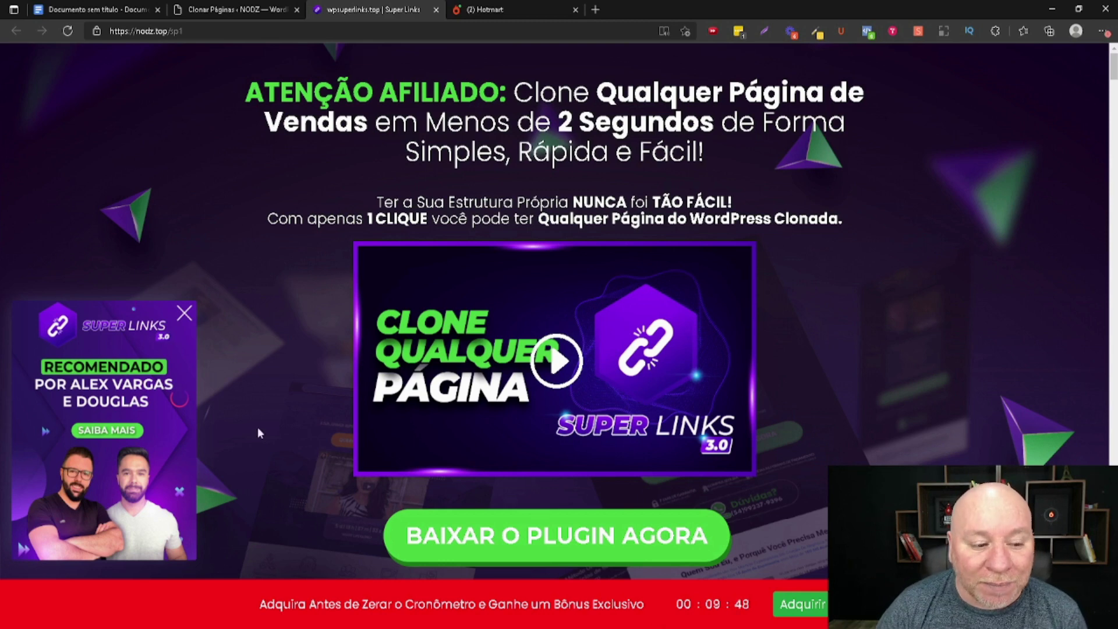
{"action": "left_click", "coordinate": [184, 314]}
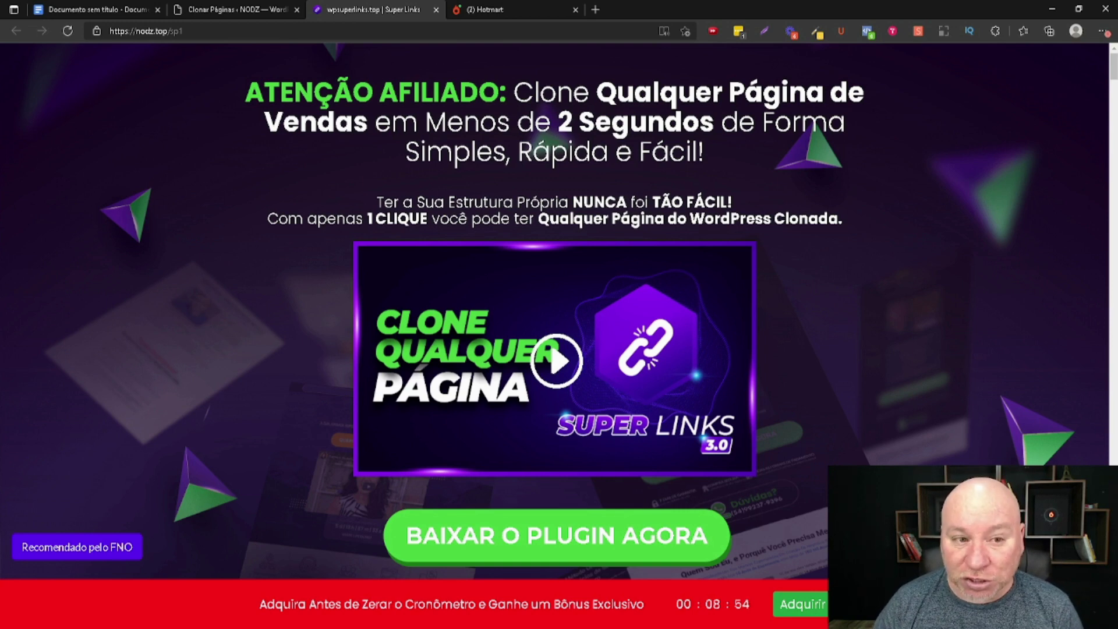
Reopen the cloned page sp1 for editing, set its conversion alert to "Exemplo do alerta" and update the page.
{"action": "left_click", "coordinate": [261, 13]}
{"action": "left_click", "coordinate": [849, 378]}
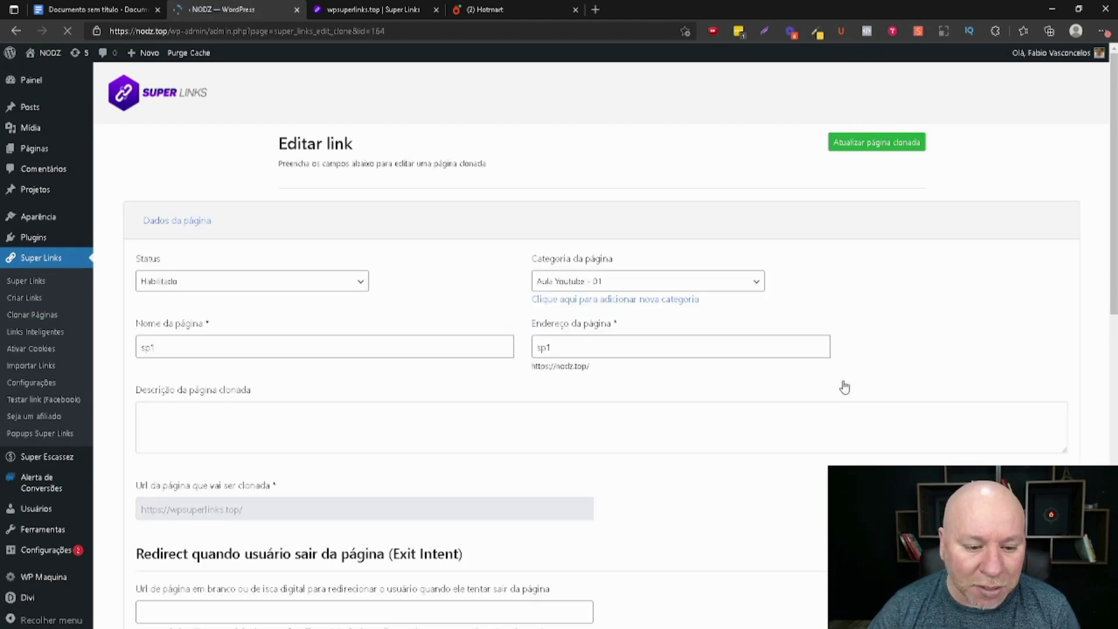
{"action": "scroll", "coordinate": [844, 387], "scroll_direction": "down", "scroll_amount": 10}
{"action": "scroll", "coordinate": [505, 435], "scroll_direction": "down", "scroll_amount": 1}
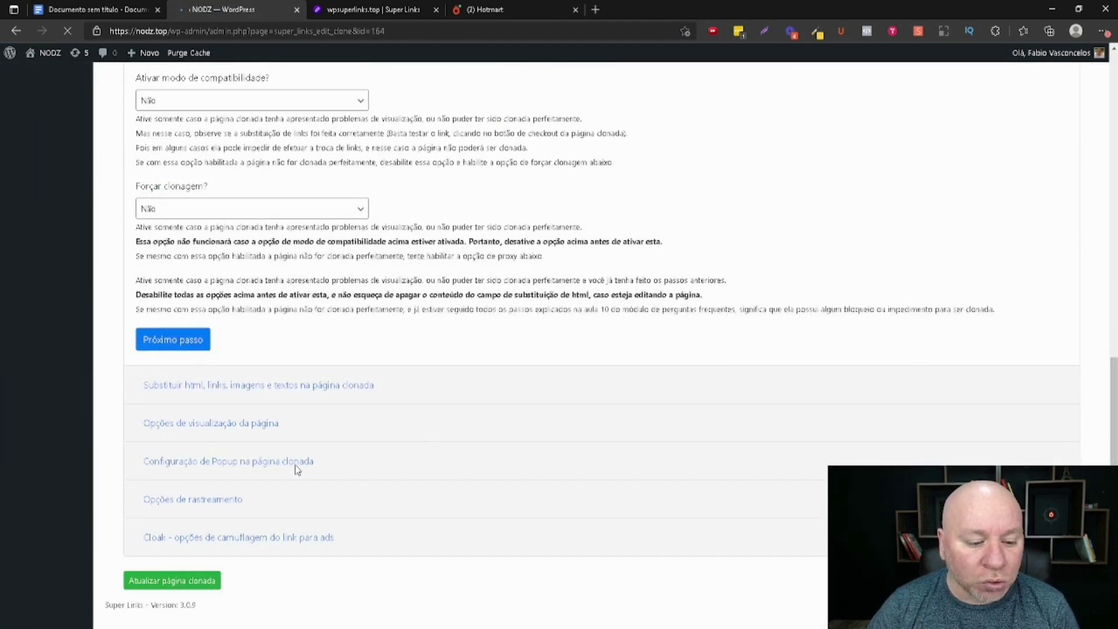
{"action": "left_click", "coordinate": [299, 542]}
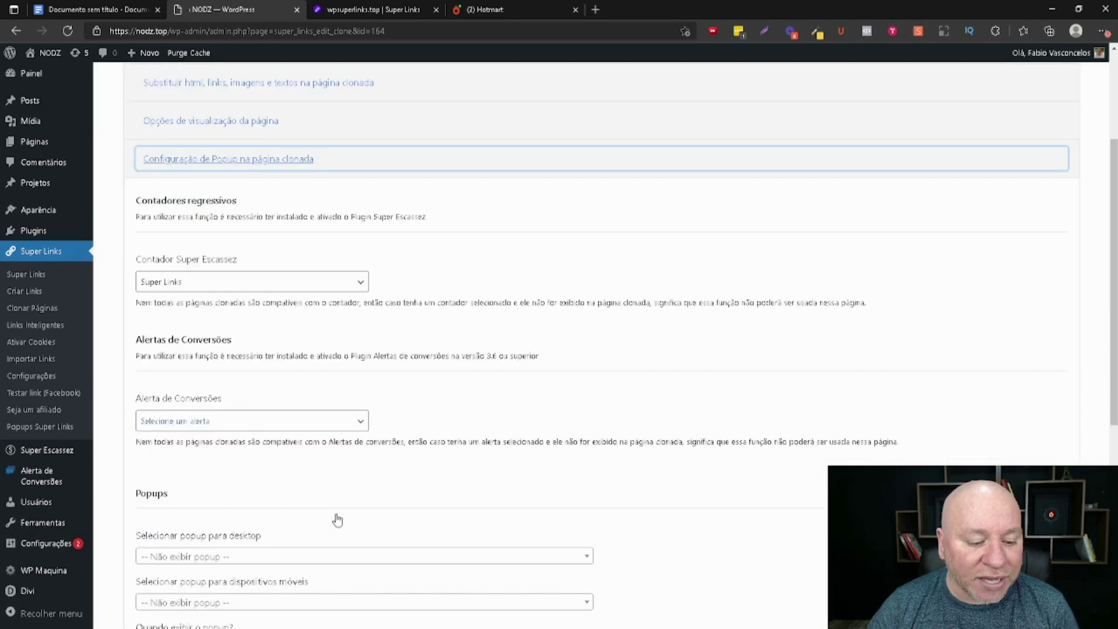
{"action": "left_click", "coordinate": [244, 424]}
{"action": "left_click", "coordinate": [204, 460]}
{"action": "scroll", "coordinate": [459, 432], "scroll_direction": "down", "scroll_amount": 3}
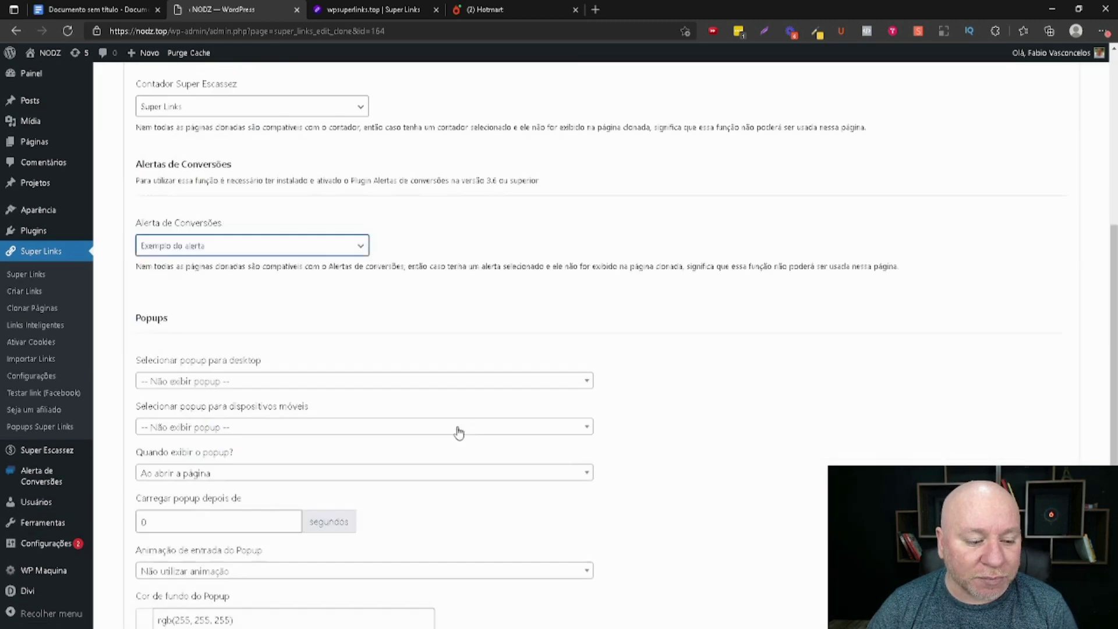
{"action": "scroll", "coordinate": [459, 432], "scroll_direction": "down", "scroll_amount": 4}
{"action": "left_click", "coordinate": [169, 581]}
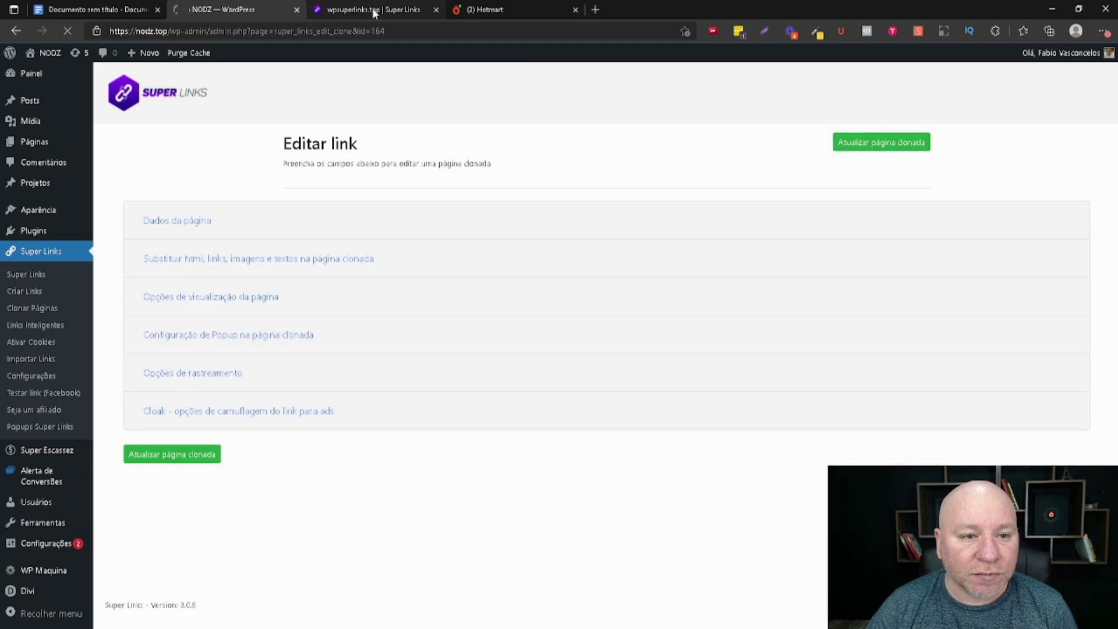
Reload sp1 with the conversion alert assigned, close the recommendation box and look over the page.
{"action": "left_click", "coordinate": [373, 9]}
{"action": "left_click", "coordinate": [69, 32]}
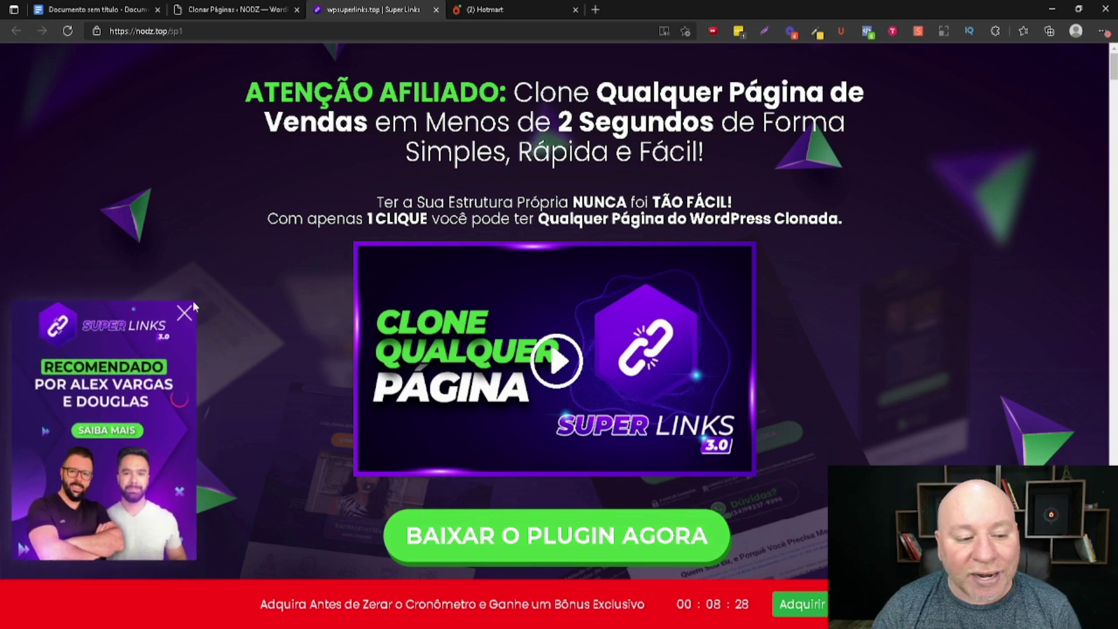
{"action": "left_click", "coordinate": [185, 314]}
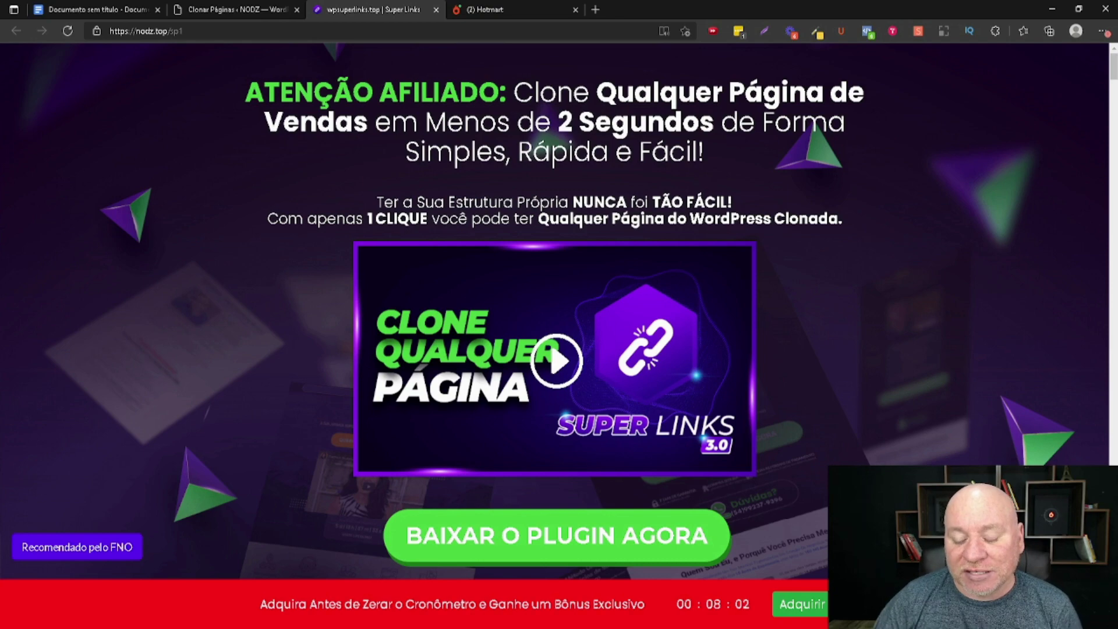
{"action": "scroll", "coordinate": [971, 446], "scroll_direction": "down", "scroll_amount": 9}
{"action": "scroll", "coordinate": [975, 426], "scroll_direction": "up", "scroll_amount": 6}
{"action": "scroll", "coordinate": [979, 426], "scroll_direction": "up", "scroll_amount": 3}
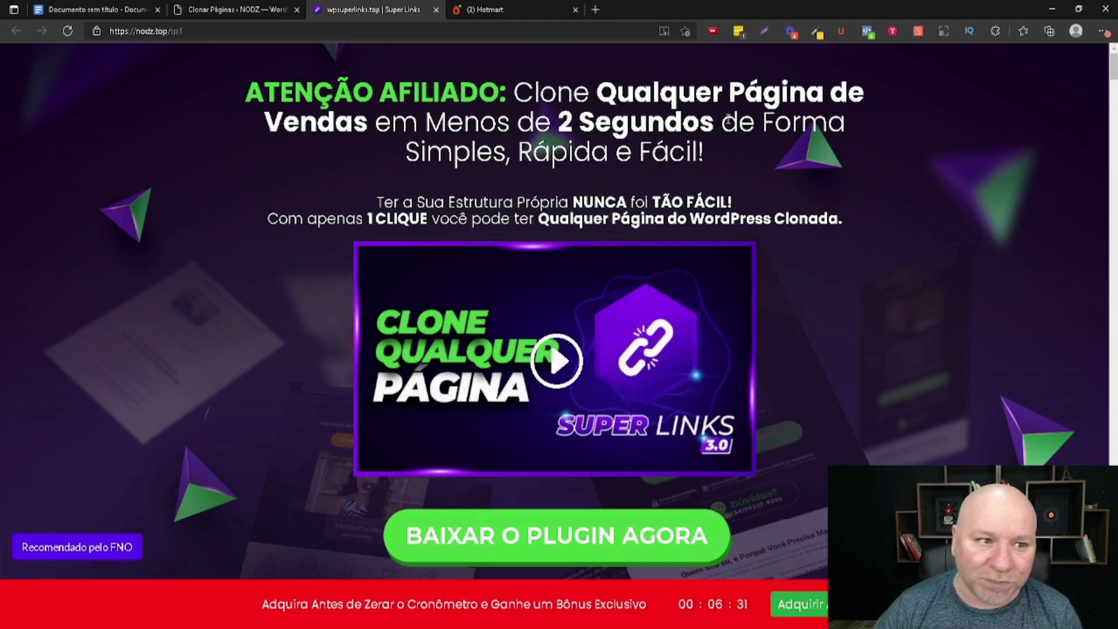
Edit sp1's popup configuration again and choose MTT as the popup for desktop.
{"action": "left_click", "coordinate": [236, 10]}
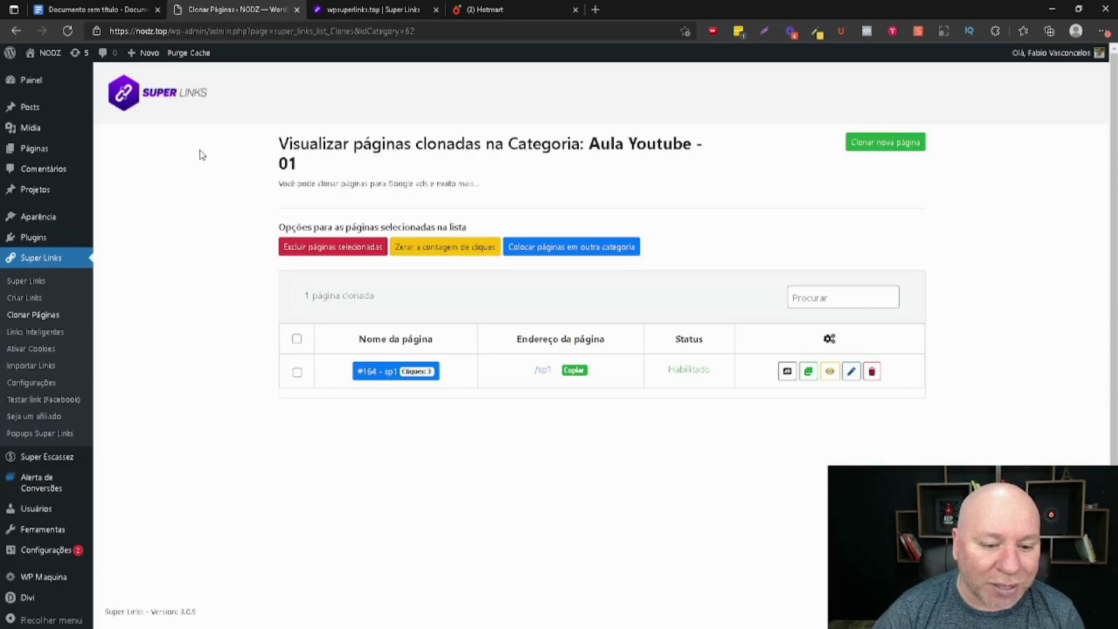
{"action": "left_click", "coordinate": [851, 372]}
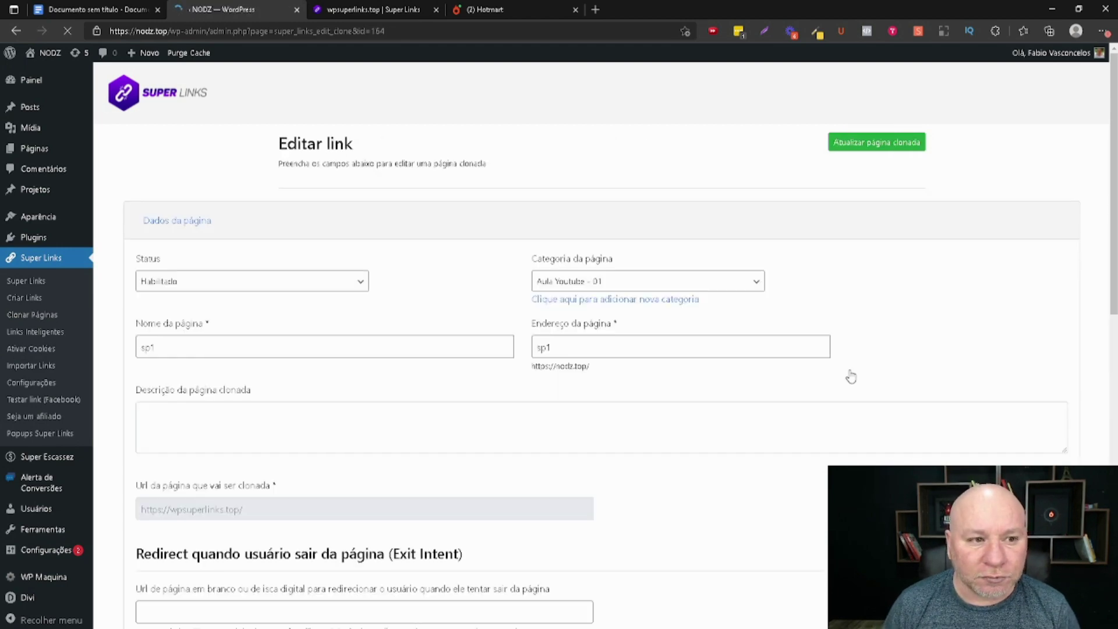
{"action": "scroll", "coordinate": [524, 390], "scroll_direction": "down", "scroll_amount": 10}
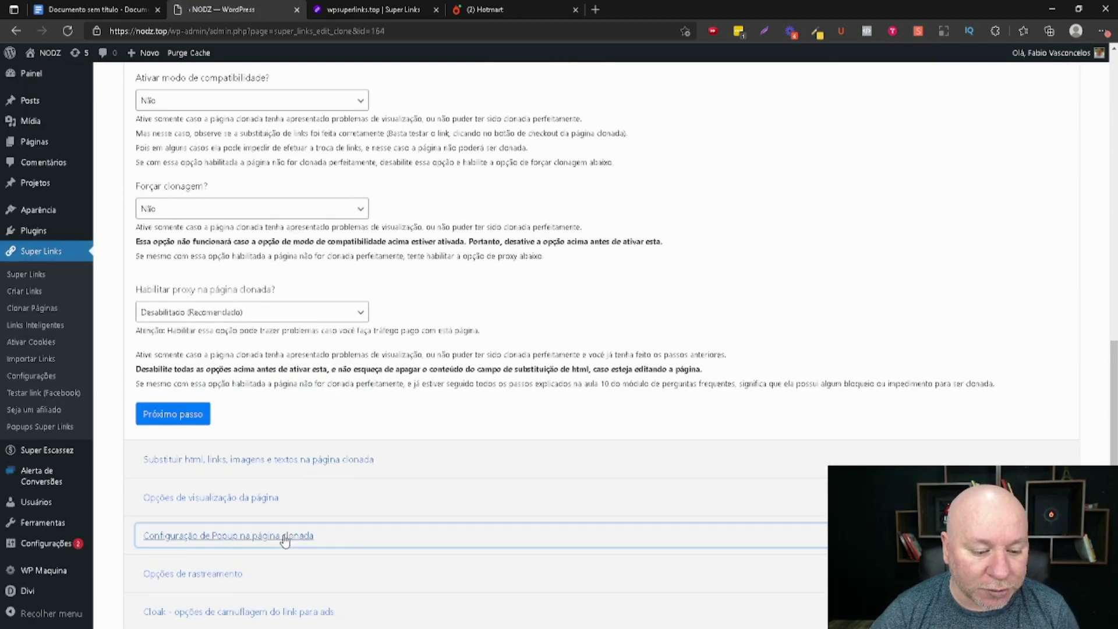
{"action": "left_click", "coordinate": [287, 536]}
{"action": "scroll", "coordinate": [365, 462], "scroll_direction": "down", "scroll_amount": 3}
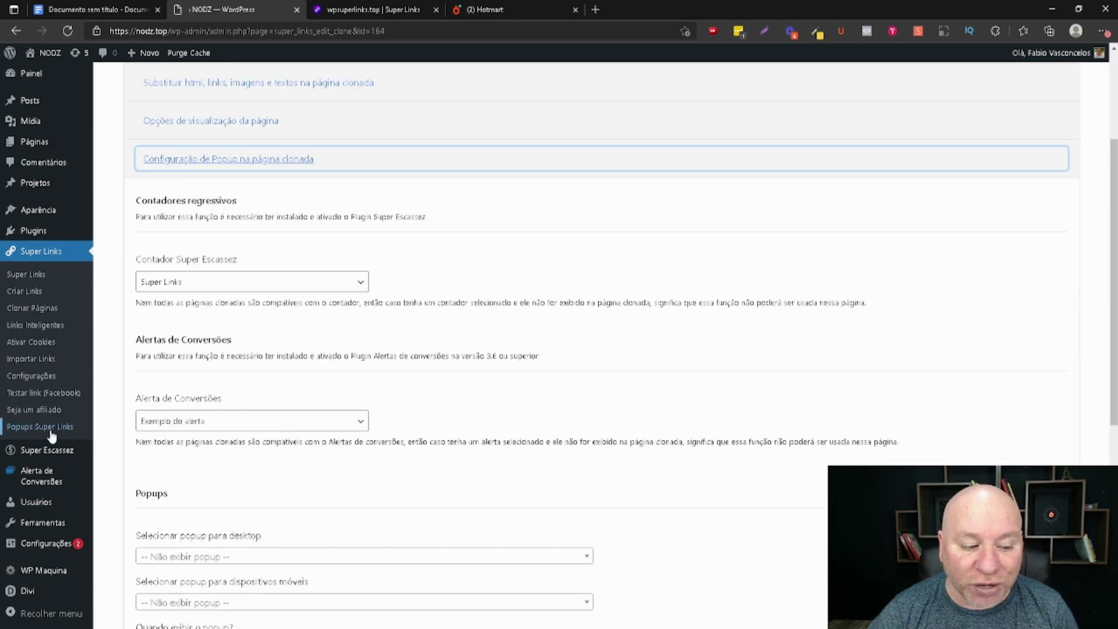
{"action": "scroll", "coordinate": [137, 415], "scroll_direction": "down", "scroll_amount": 3}
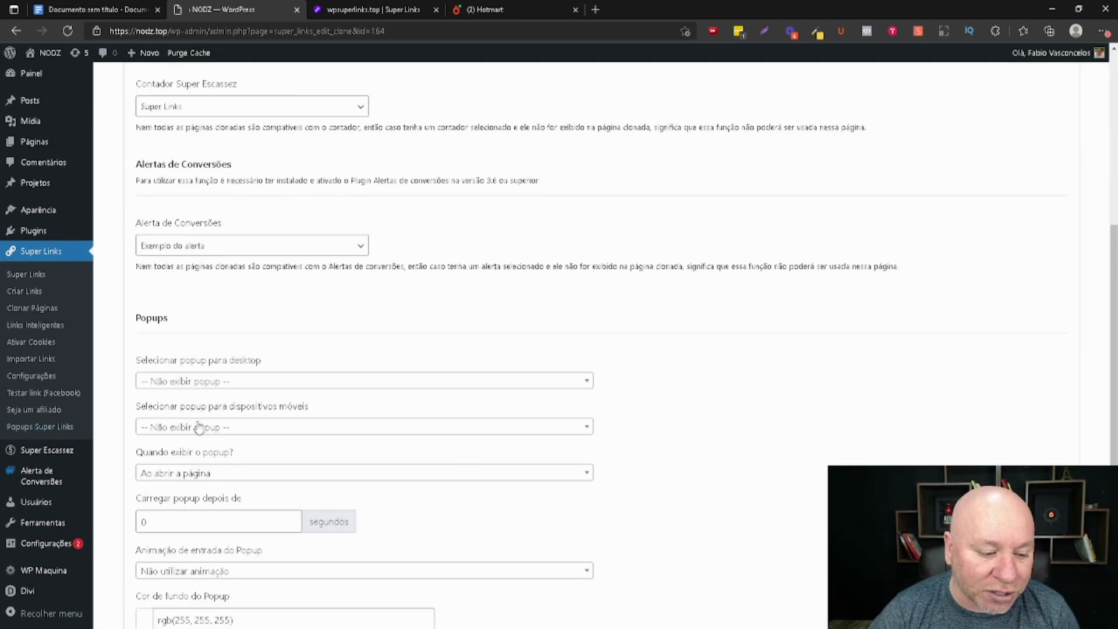
{"action": "left_click", "coordinate": [250, 387]}
{"action": "left_click", "coordinate": [173, 460]}
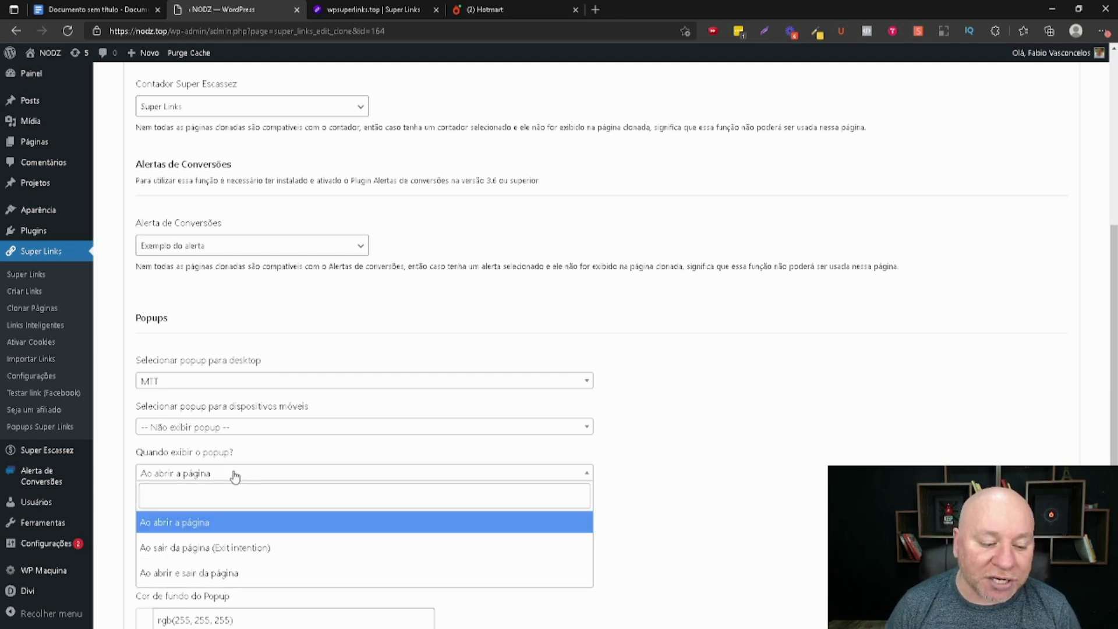
Set the popup to display on leaving the page (Exit intention) and update the cloned page.
{"action": "left_click", "coordinate": [233, 546]}
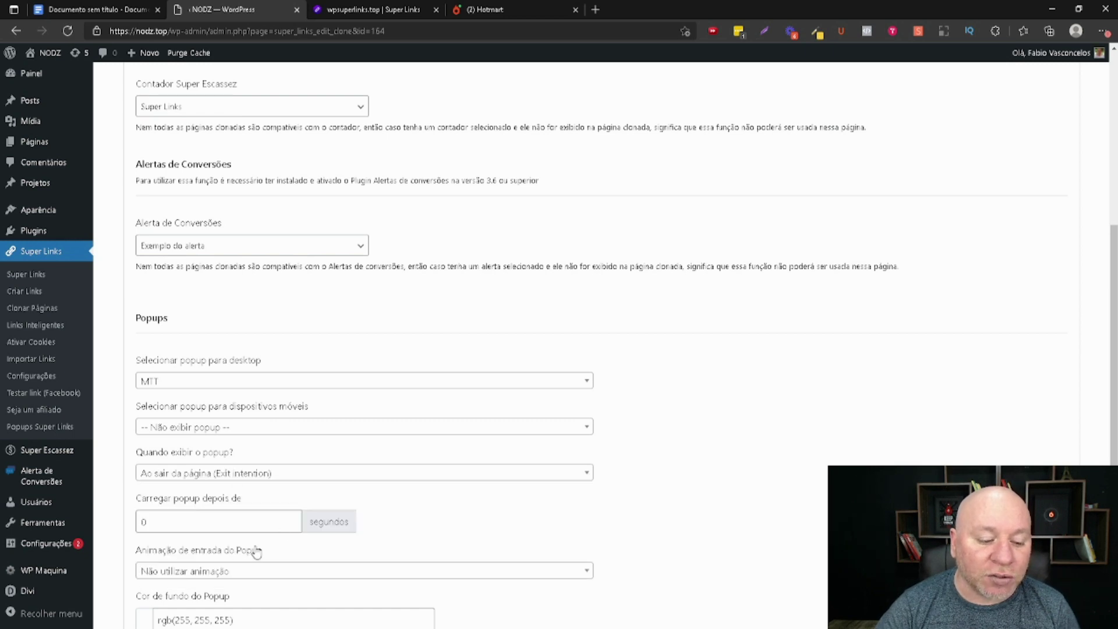
{"action": "scroll", "coordinate": [474, 500], "scroll_direction": "down", "scroll_amount": 2}
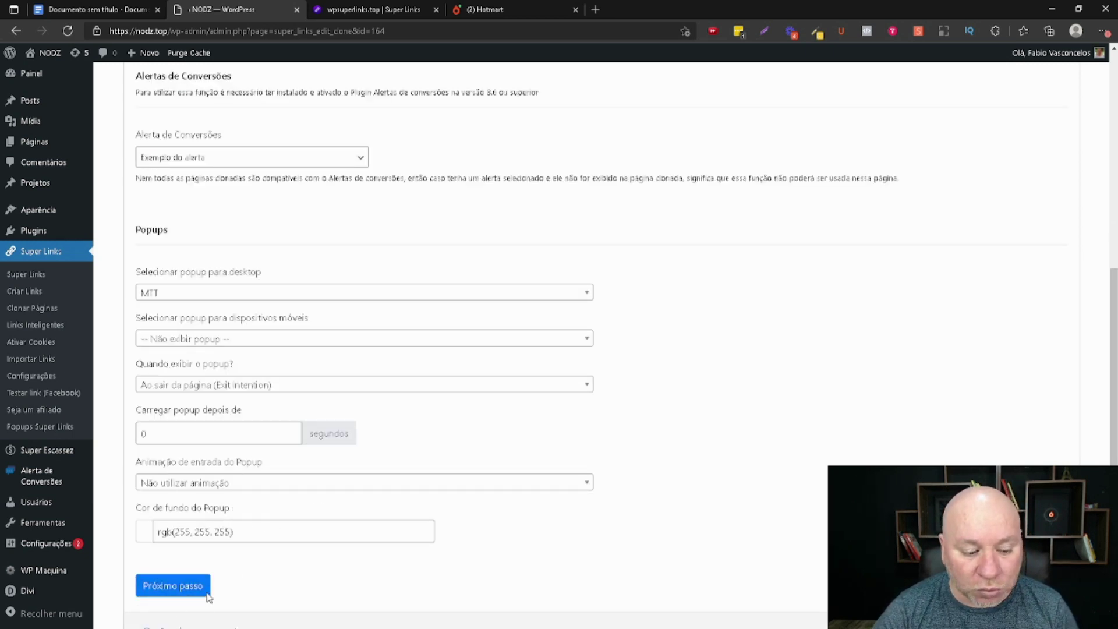
{"action": "left_click", "coordinate": [185, 587]}
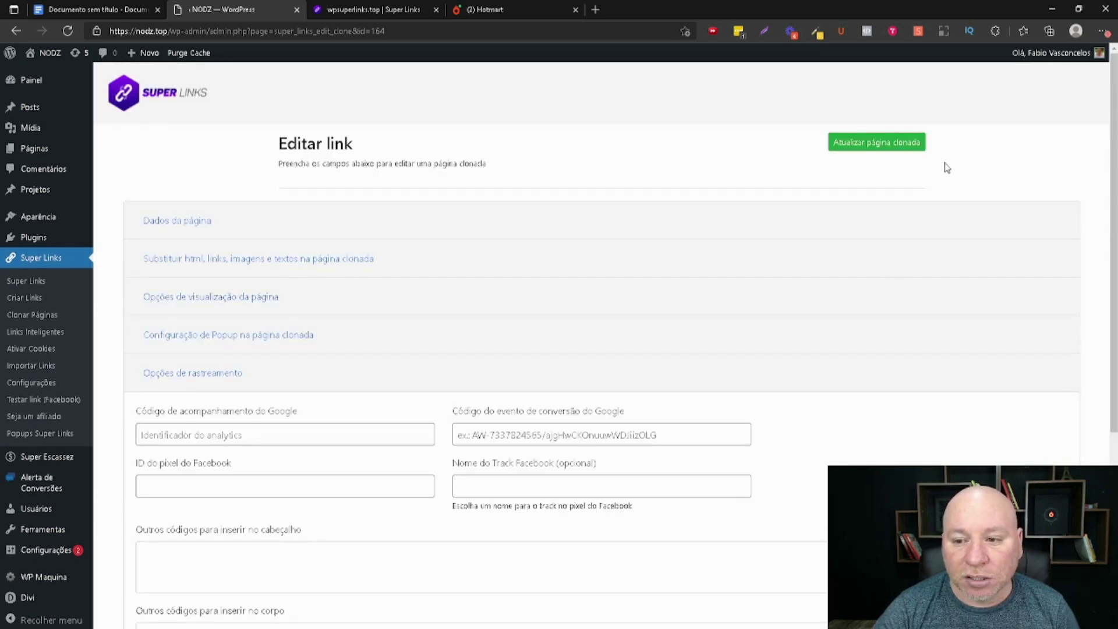
{"action": "left_click", "coordinate": [908, 145]}
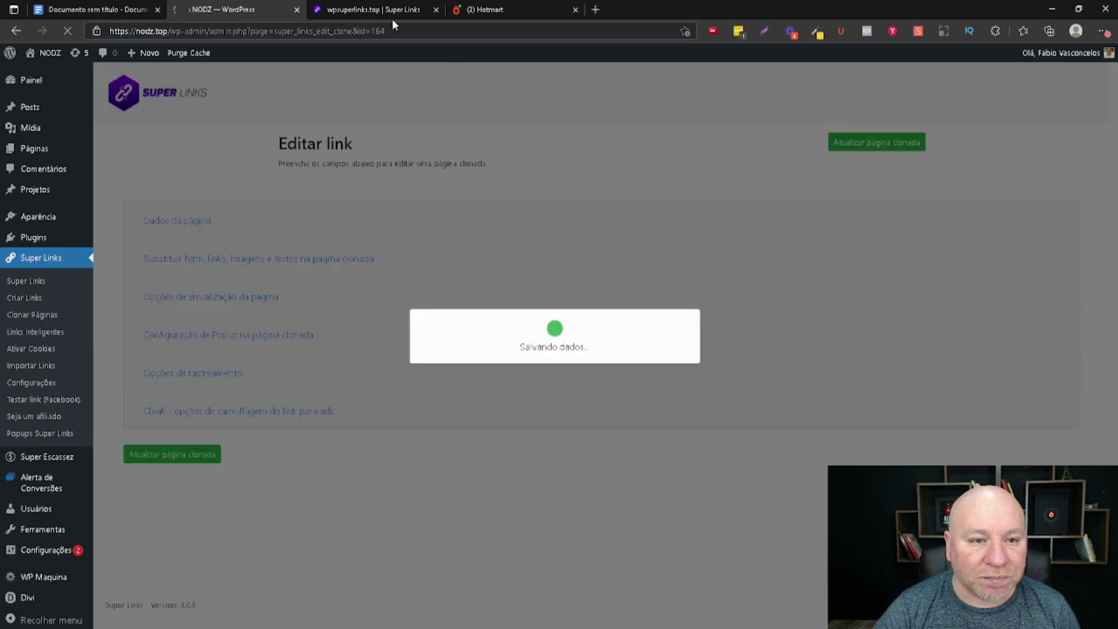
Reload sp1, test the exit popup further down the page, close it and return to the headline.
{"action": "left_click", "coordinate": [372, 9]}
{"action": "left_click", "coordinate": [67, 31]}
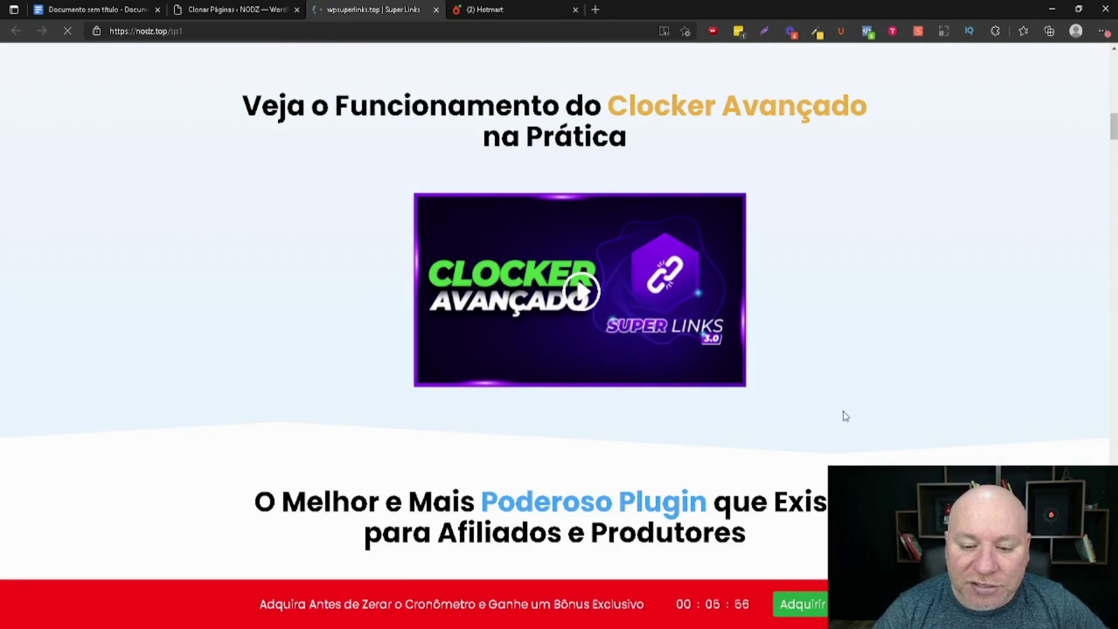
{"action": "scroll", "coordinate": [627, 547], "scroll_direction": "down", "scroll_amount": 12}
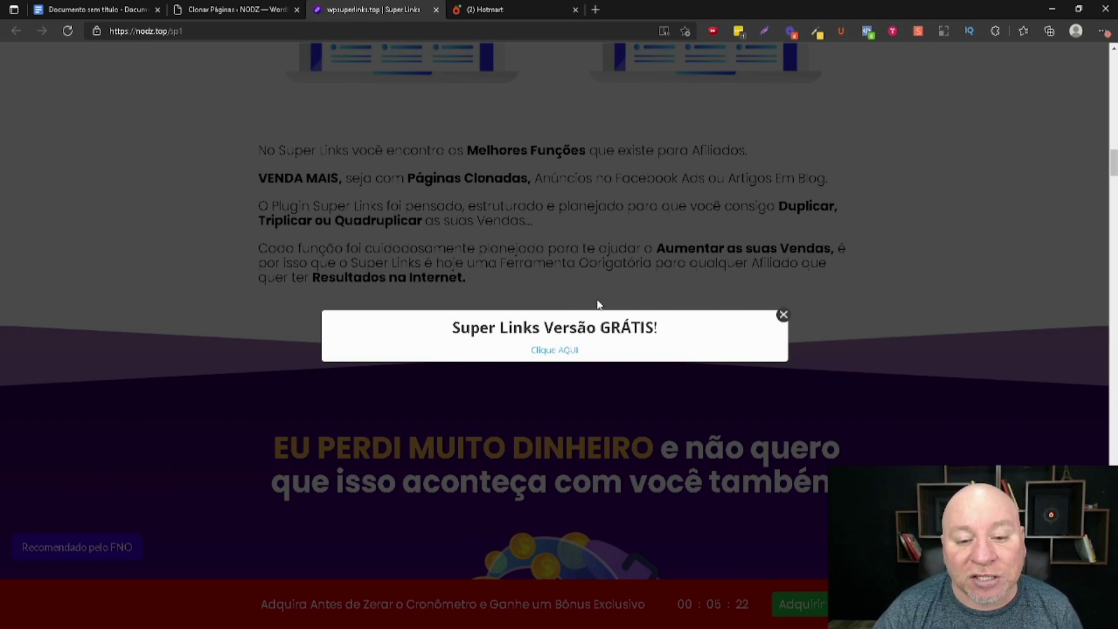
{"action": "left_click", "coordinate": [784, 317]}
{"action": "scroll", "coordinate": [635, 501], "scroll_direction": "up", "scroll_amount": 20}
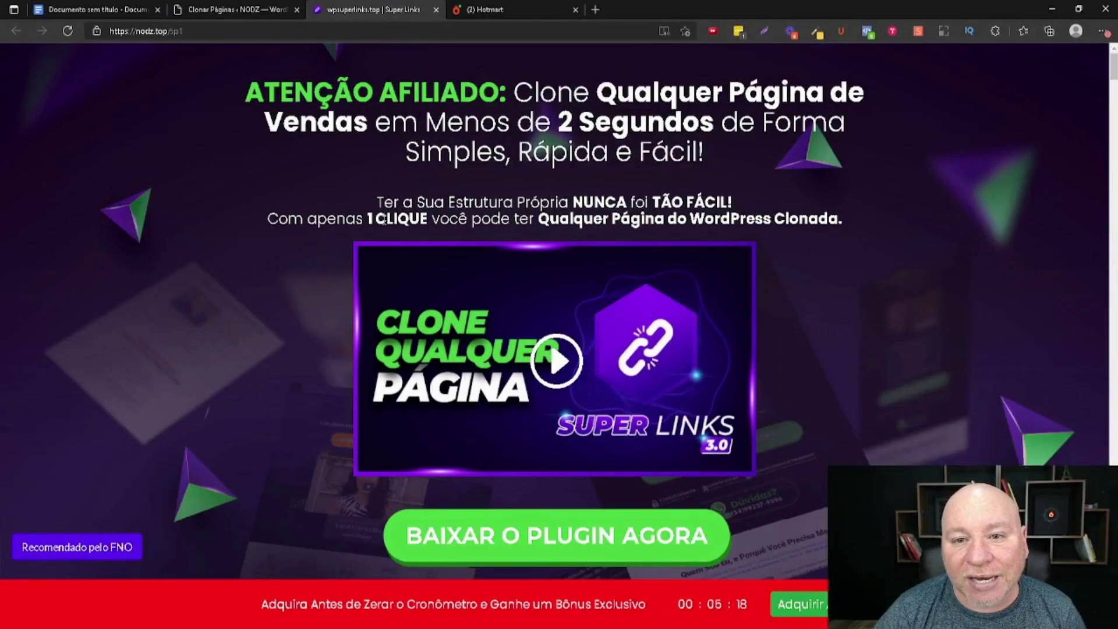
Trigger the exit popup from the headline, follow its link and choose the free version download.
{"action": "mouse_move", "coordinate": [816, 5]}
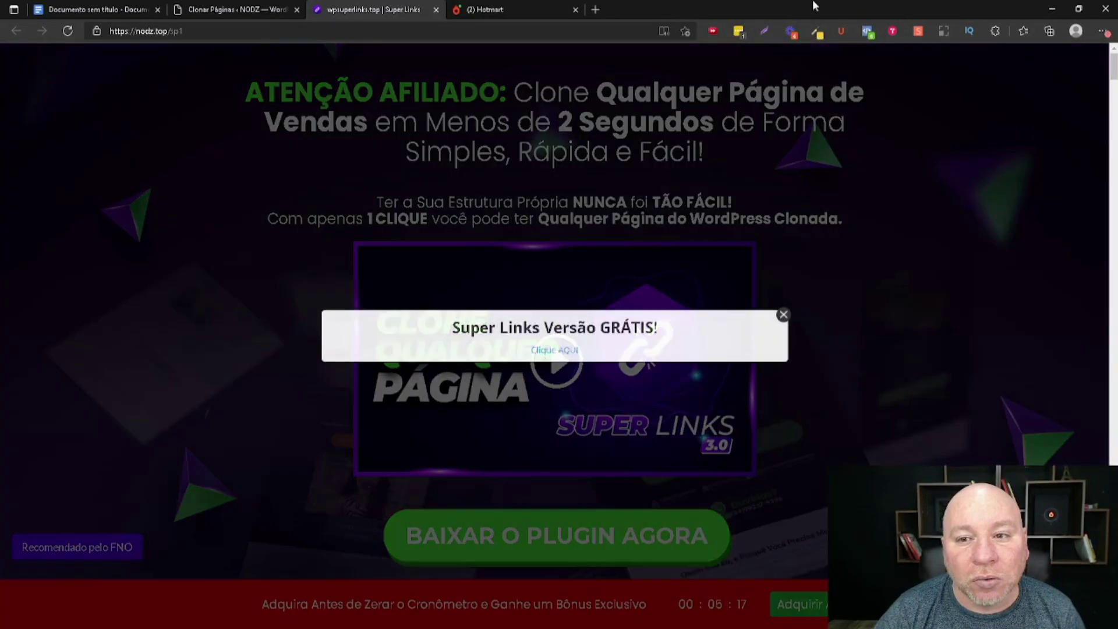
{"action": "left_click", "coordinate": [569, 352]}
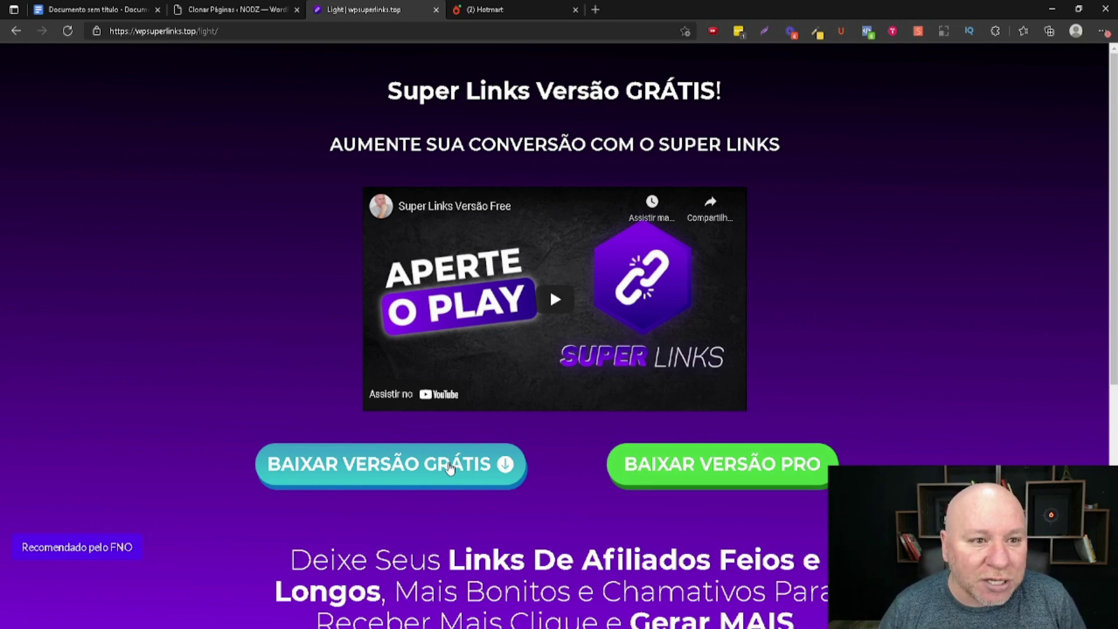
{"action": "left_click", "coordinate": [450, 468]}
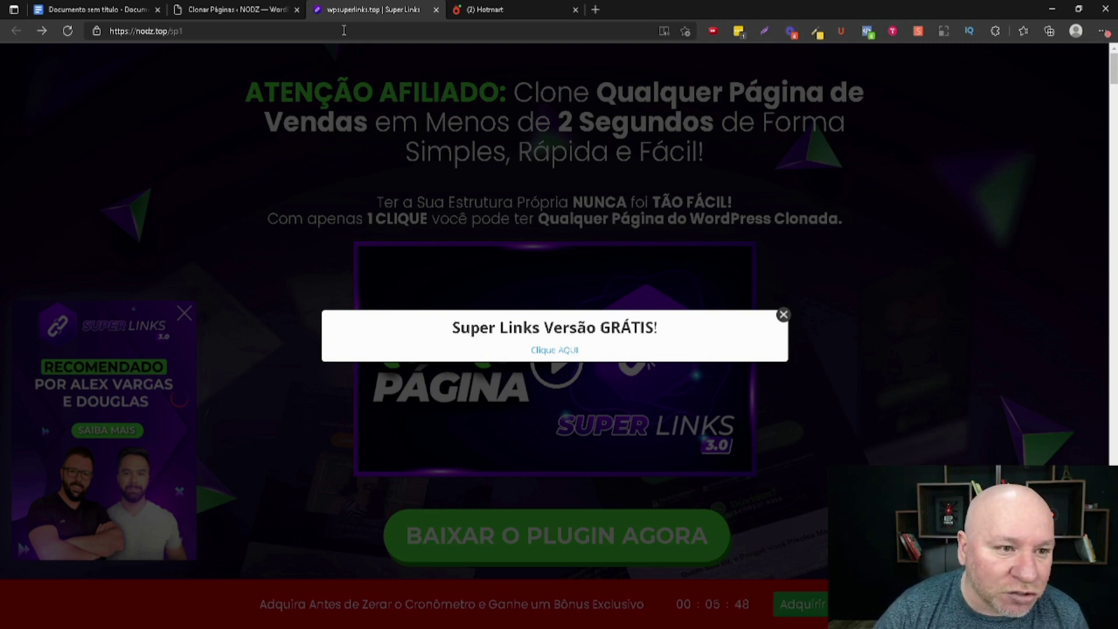
Check the cloned pages list in WordPress, return to sp1 and close its exit popup.
{"action": "left_click", "coordinate": [235, 12]}
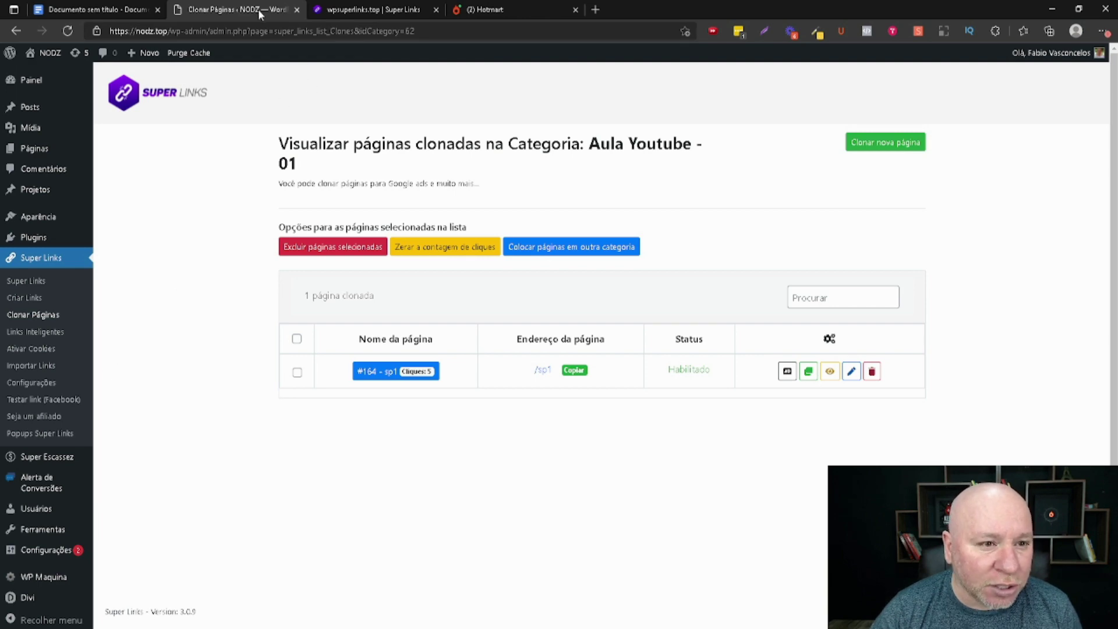
{"action": "left_click", "coordinate": [357, 9]}
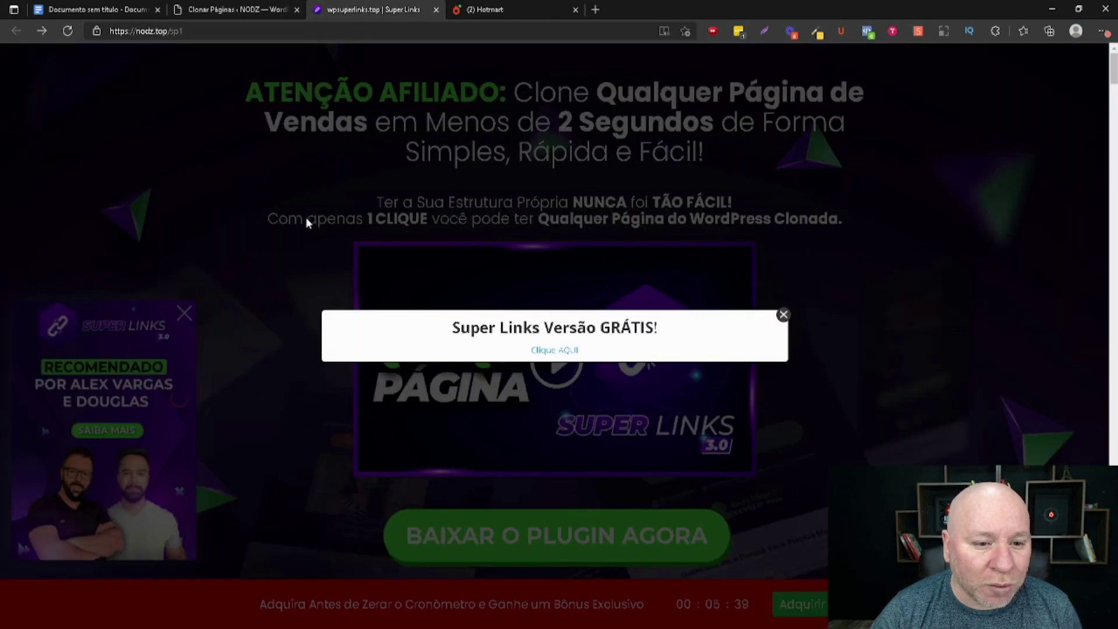
{"action": "left_click", "coordinate": [784, 315]}
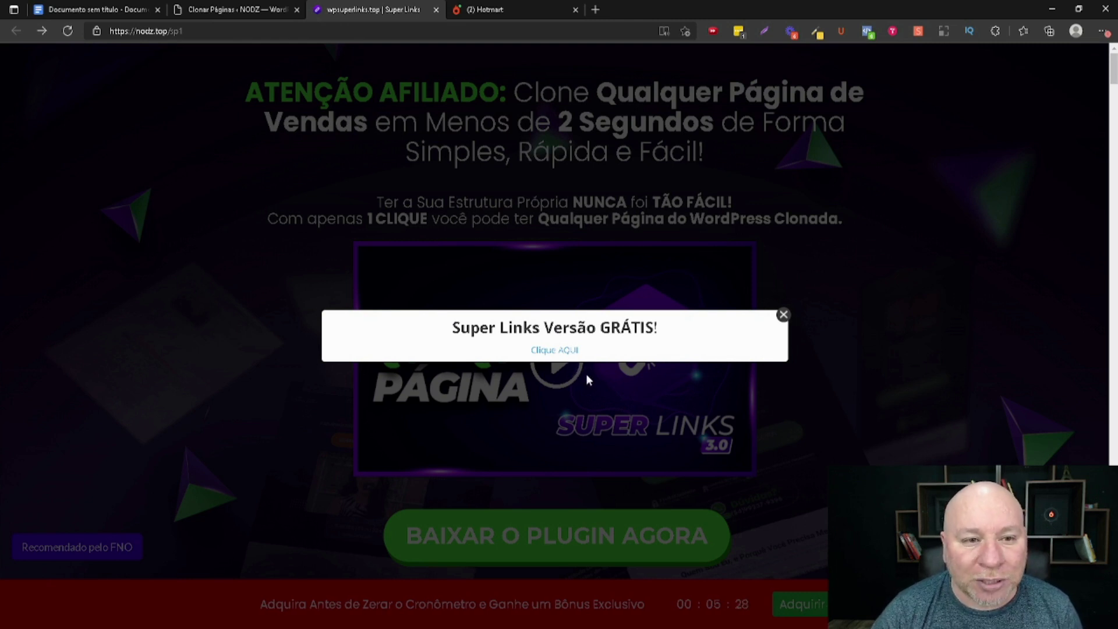
Create a new affiliate cookie configuration in the Super Links plugin in WordPress and name it "sair".
{"action": "left_click", "coordinate": [252, 11]}
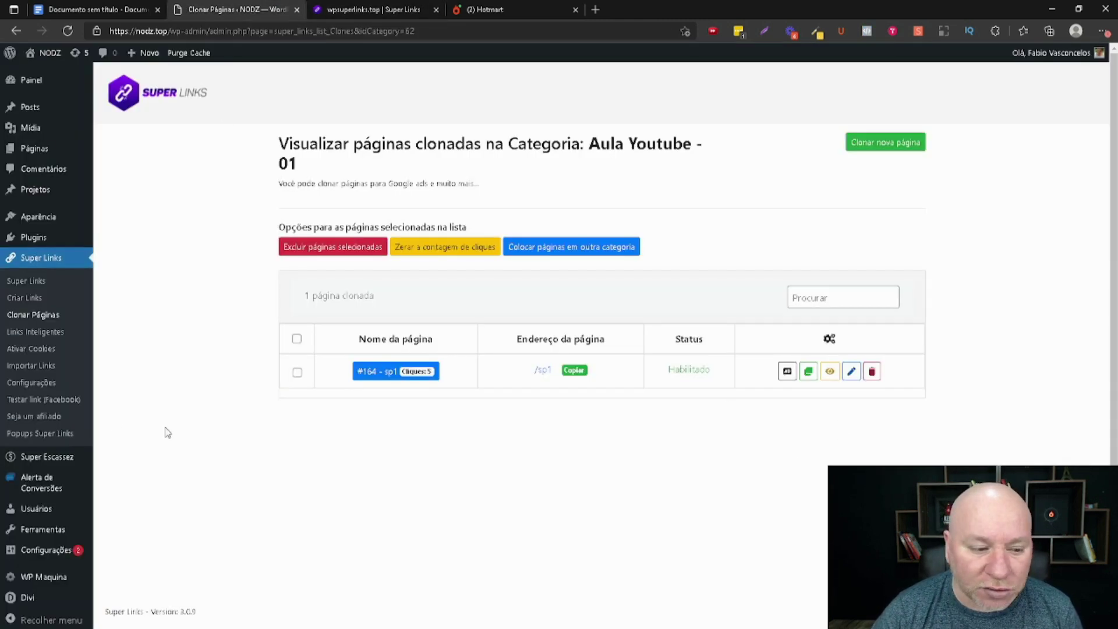
{"action": "left_click", "coordinate": [53, 349]}
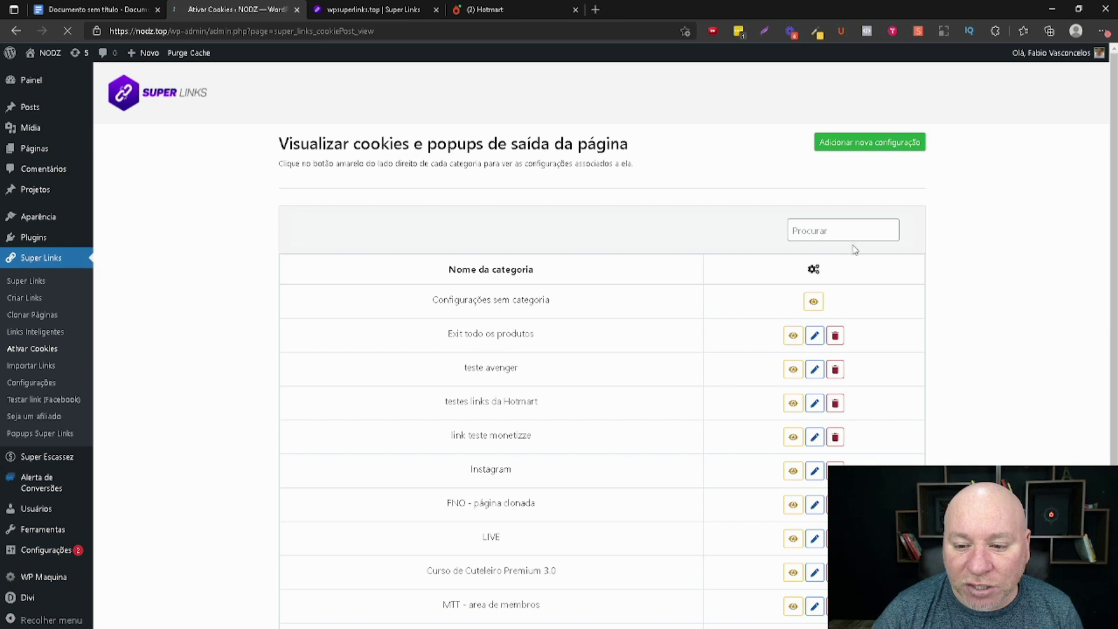
{"action": "left_click", "coordinate": [864, 146]}
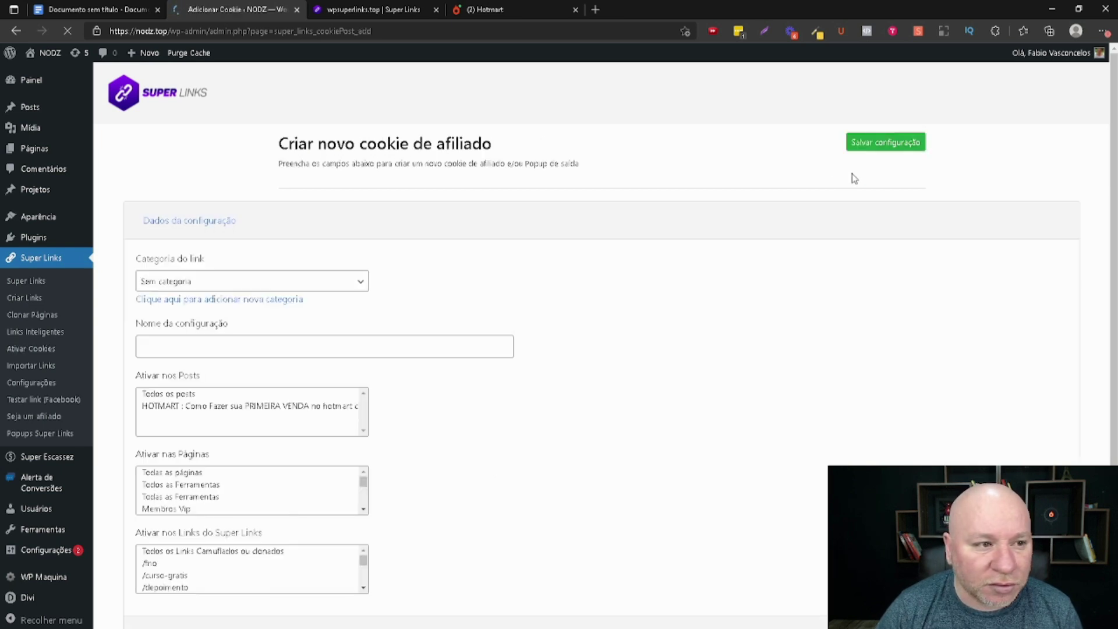
{"action": "left_click", "coordinate": [267, 351]}
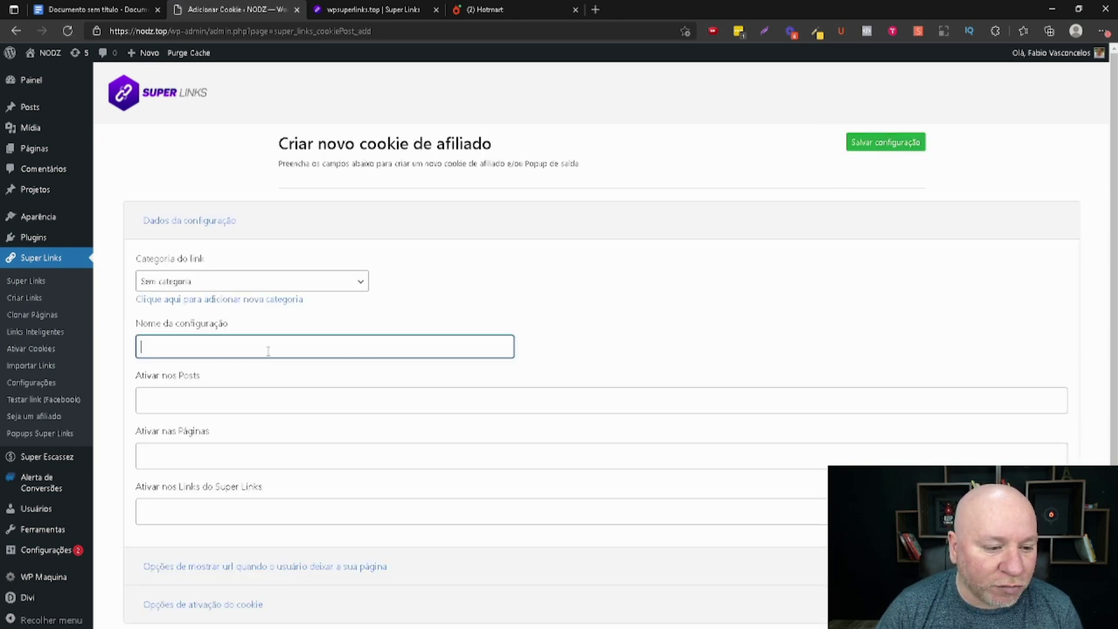
{"action": "type", "text": "sa"}
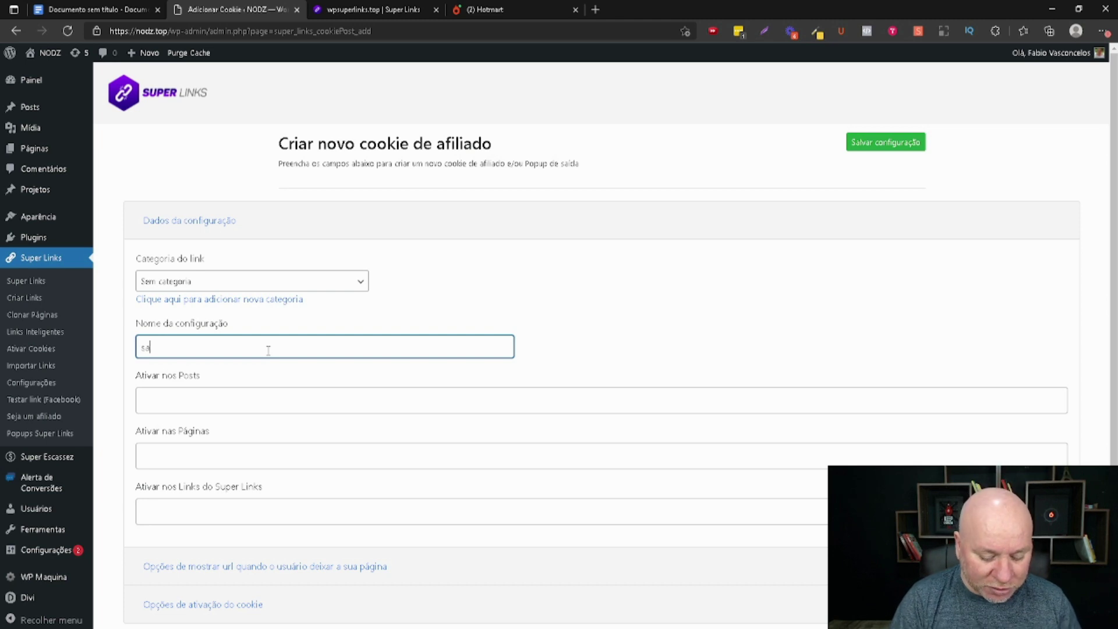
{"action": "type", "text": "ir"}
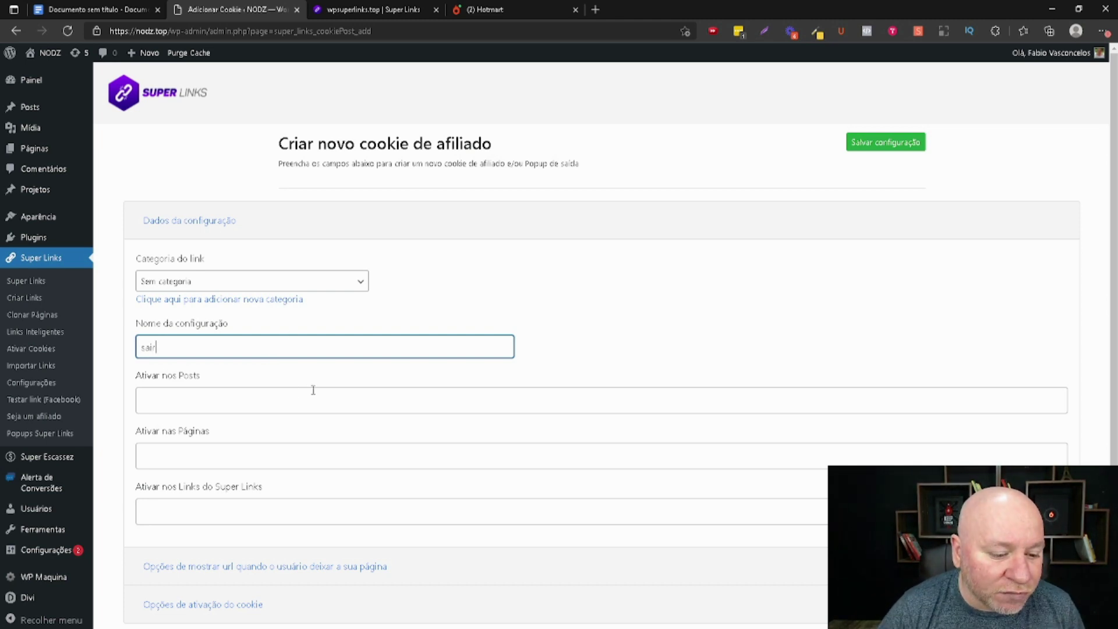
Activate the configuration on the /sp1 Super Links page.
{"action": "scroll", "coordinate": [352, 389], "scroll_direction": "down", "scroll_amount": 1}
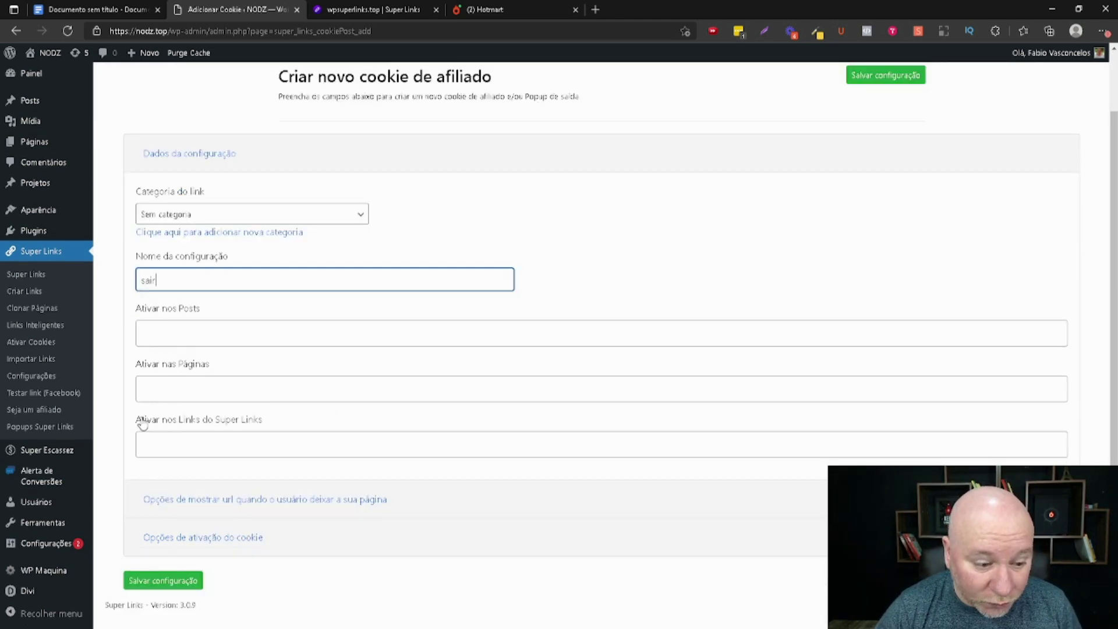
{"action": "left_click", "coordinate": [254, 446]}
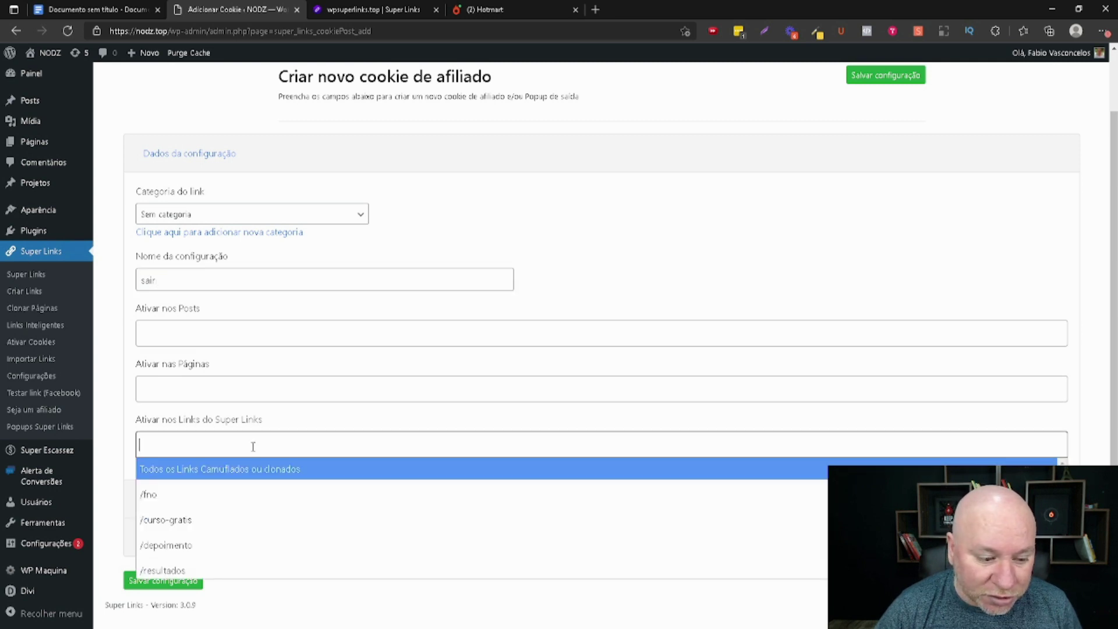
{"action": "scroll", "coordinate": [230, 508], "scroll_direction": "down", "scroll_amount": 5}
{"action": "scroll", "coordinate": [225, 524], "scroll_direction": "down", "scroll_amount": 8}
{"action": "scroll", "coordinate": [202, 550], "scroll_direction": "down", "scroll_amount": 3}
{"action": "left_click", "coordinate": [171, 564]}
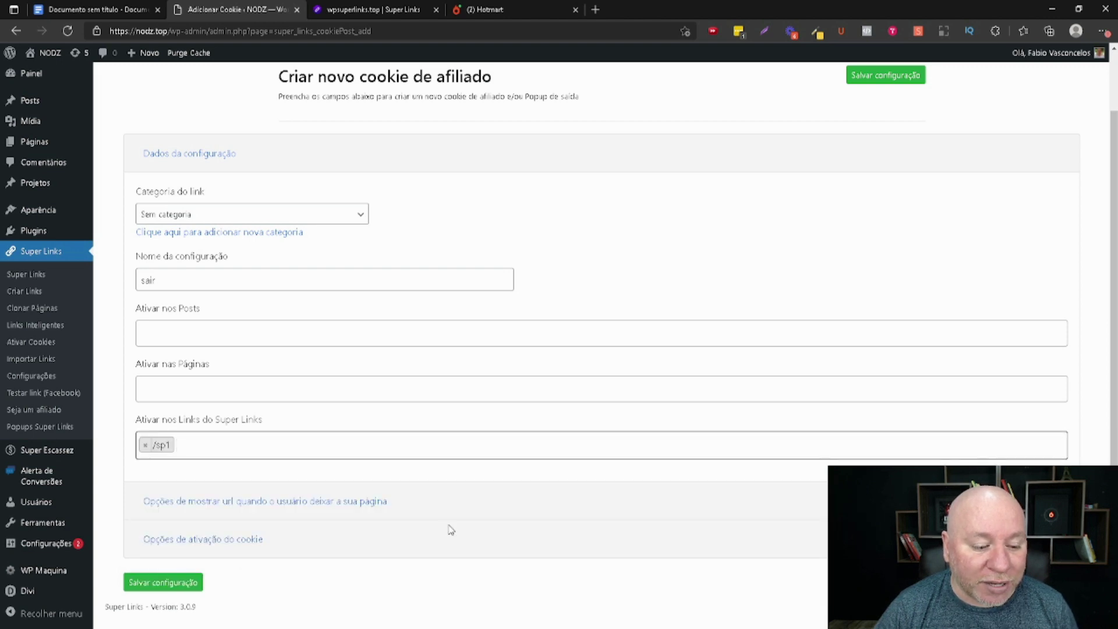
Remove the "Usuário tentar sair" trigger from the options for showing a URL when the visitor leaves.
{"action": "left_click", "coordinate": [368, 502]}
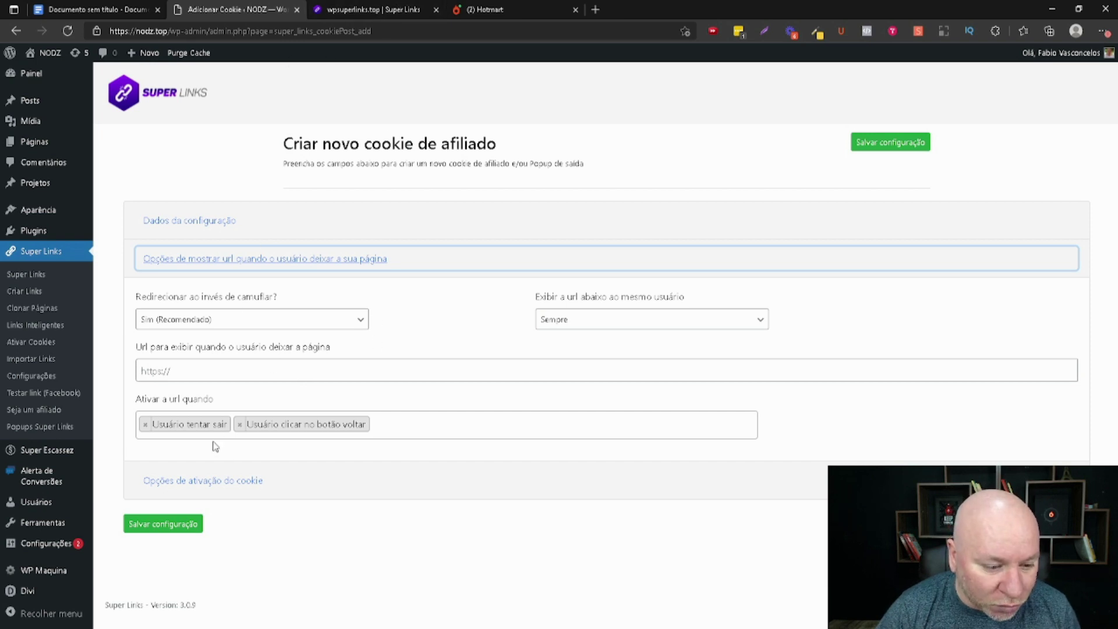
{"action": "left_click", "coordinate": [145, 424]}
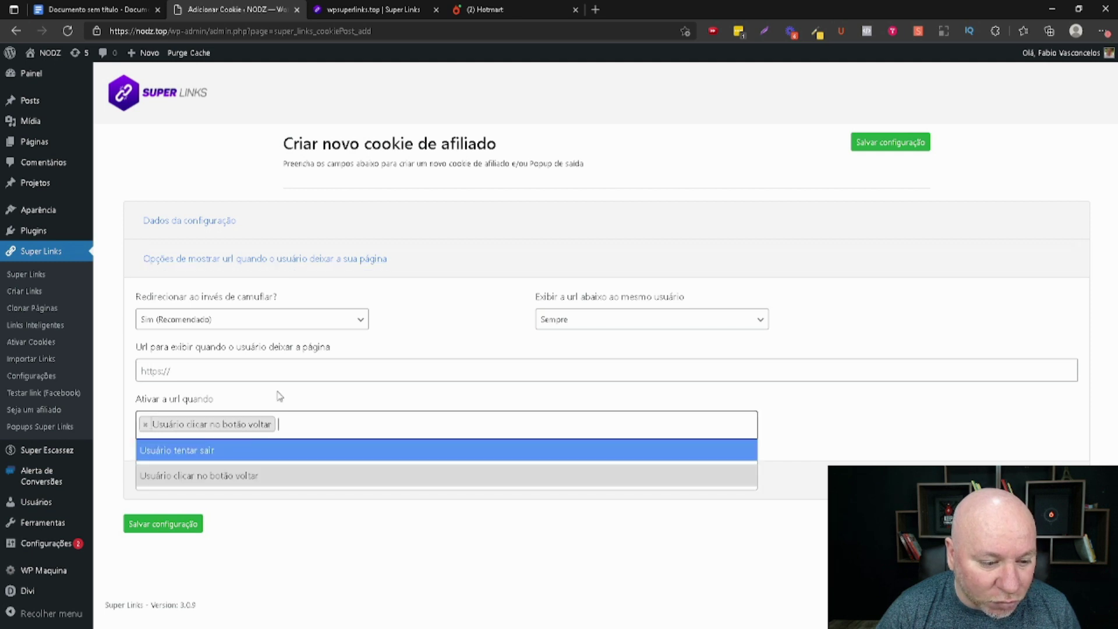
{"action": "left_click", "coordinate": [250, 374]}
Set the exit URL to the "Super Links - Versão Grátis" alternative hotlink from Hotmart and save the configuration.
{"action": "left_click", "coordinate": [482, 10]}
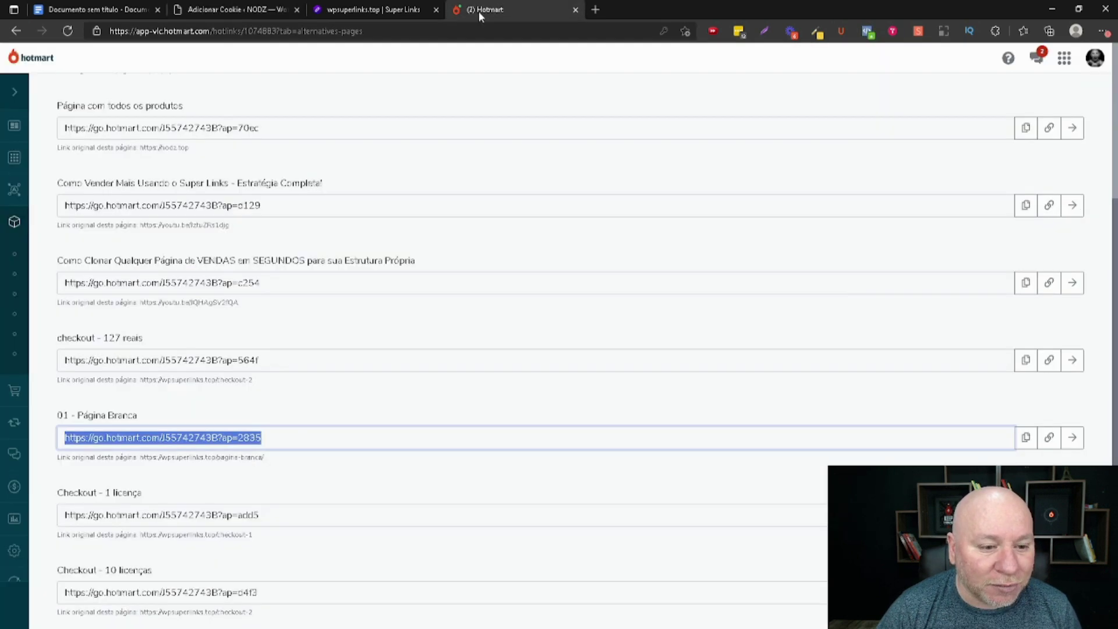
{"action": "scroll", "coordinate": [194, 296], "scroll_direction": "up", "scroll_amount": 5}
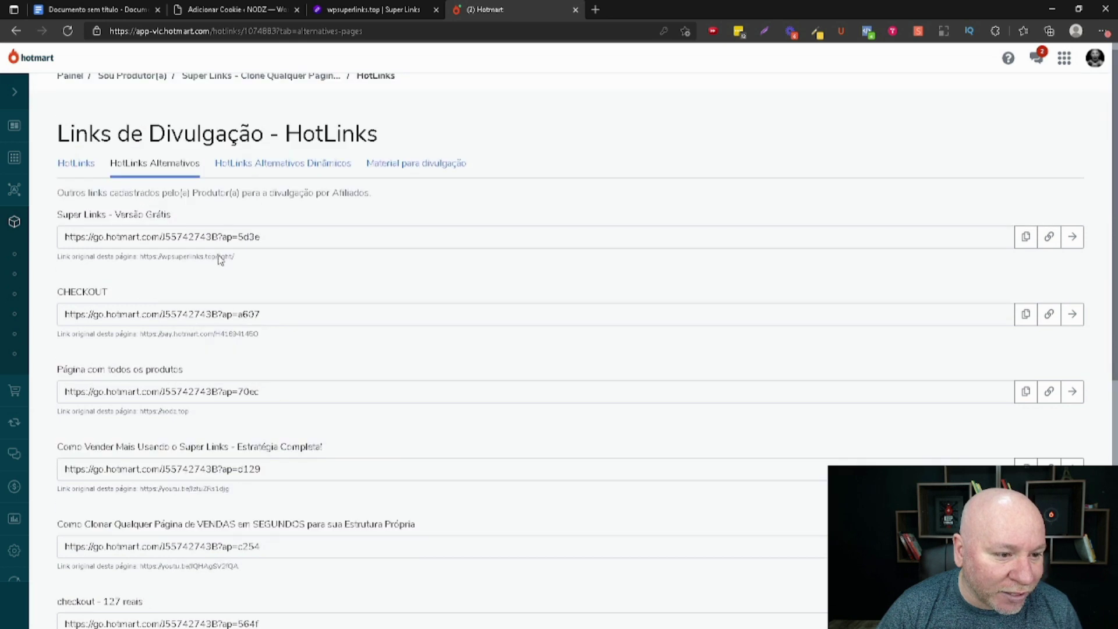
{"action": "left_click_drag", "start_coordinate": [262, 239], "coordinate": [51, 244]}
{"action": "key", "text": "ctrl+c"}
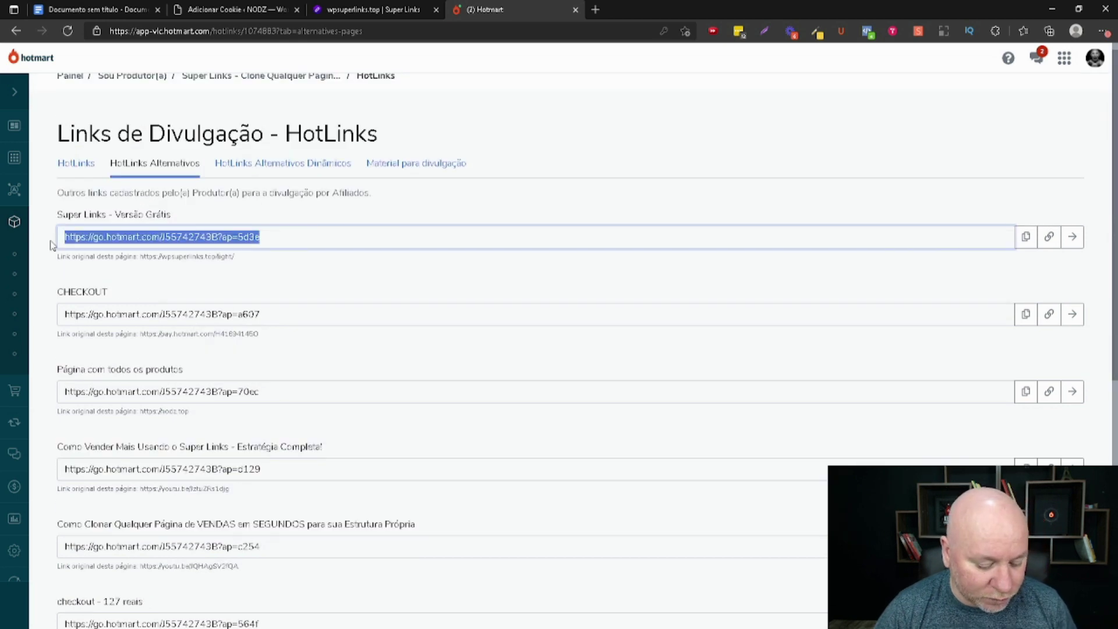
{"action": "left_click", "coordinate": [233, 9]}
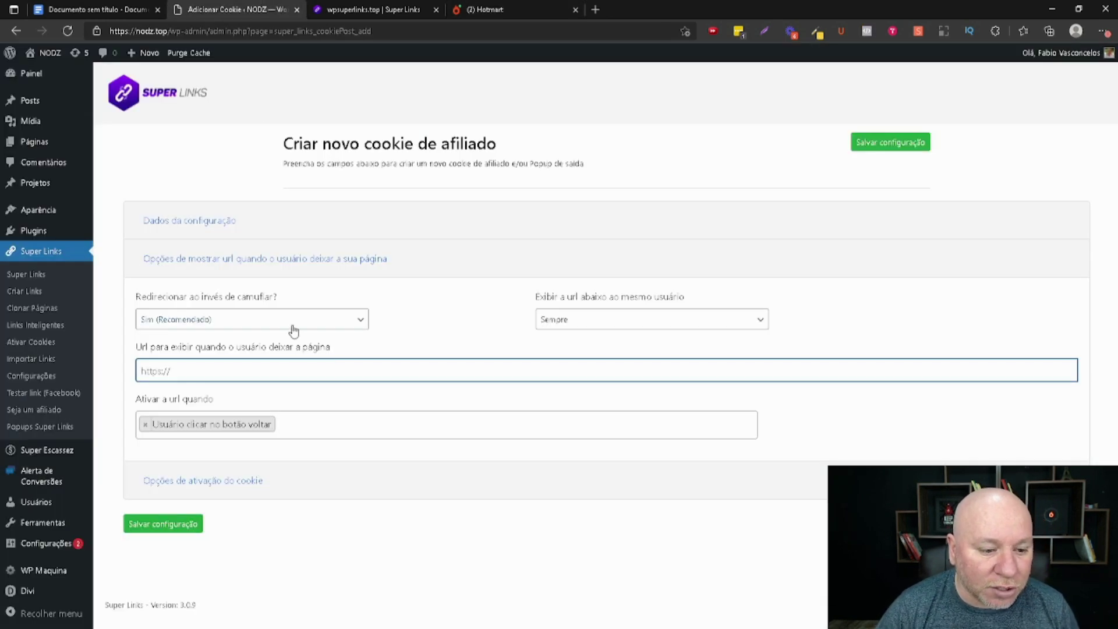
{"action": "key", "text": "ctrl+v"}
{"action": "left_click", "coordinate": [163, 523]}
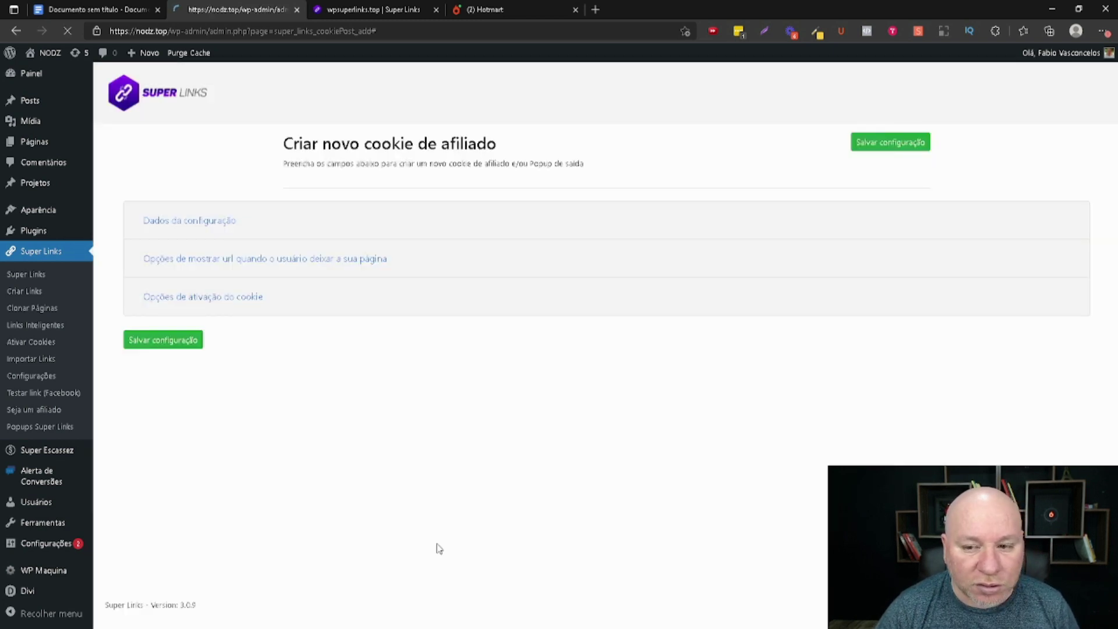
Reload sp1, dismiss the exit popup further down the page and test going back in the browser.
{"action": "left_click", "coordinate": [392, 11]}
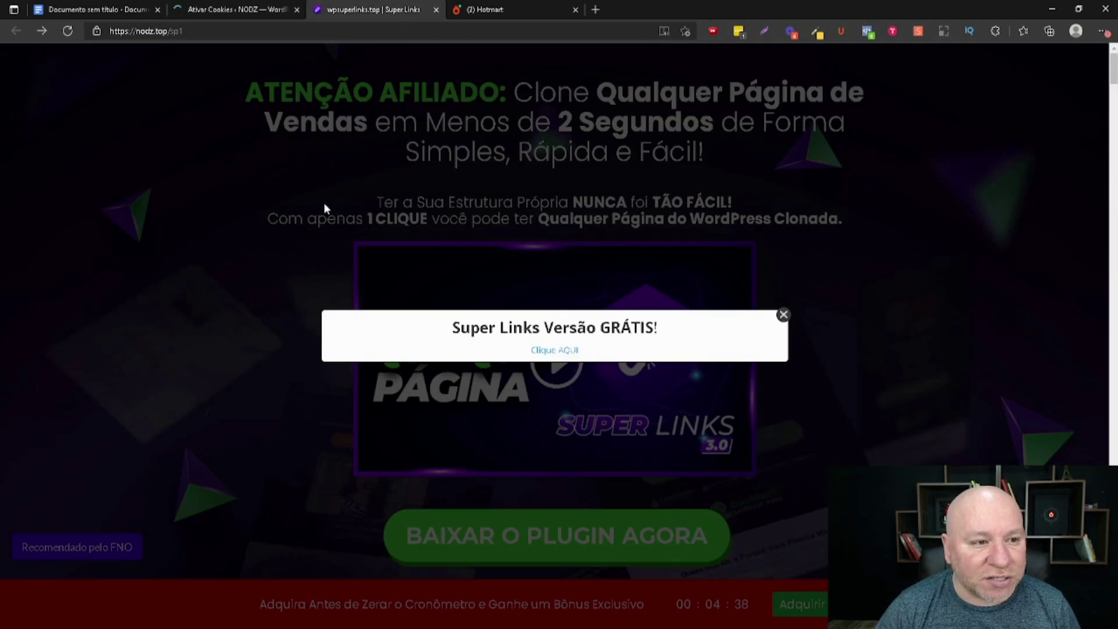
{"action": "left_click", "coordinate": [67, 31]}
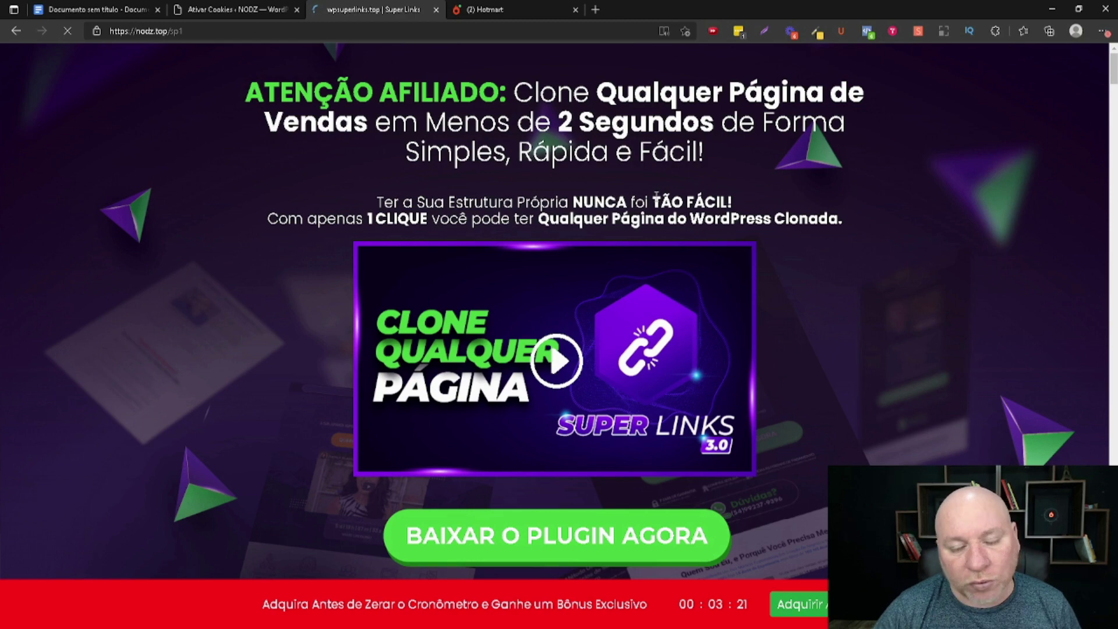
{"action": "scroll", "coordinate": [656, 196], "scroll_direction": "down", "scroll_amount": 10}
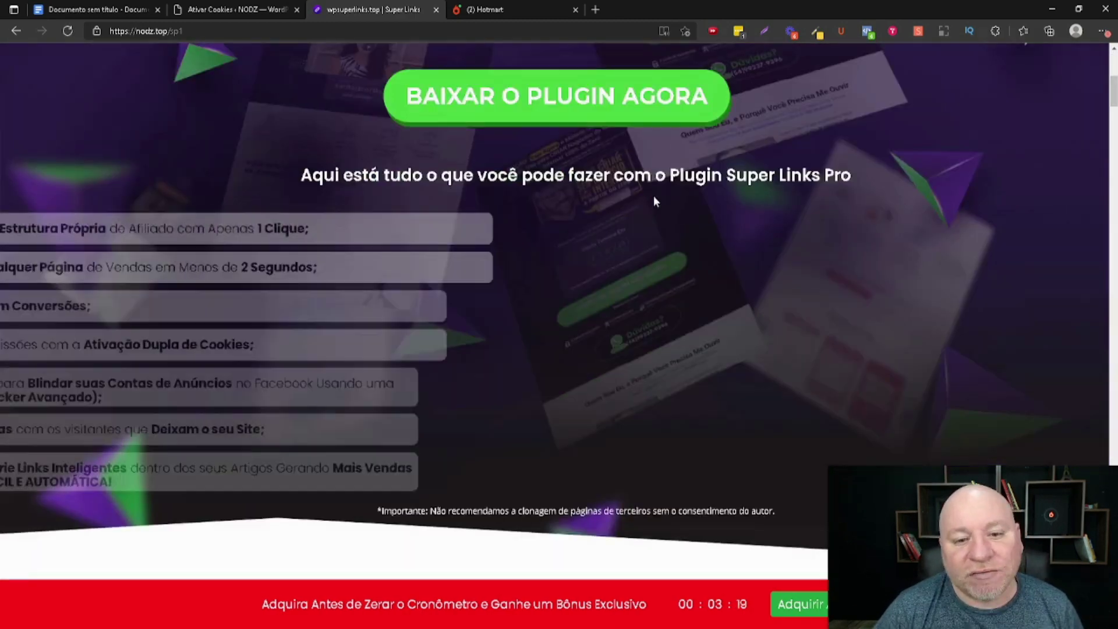
{"action": "scroll", "coordinate": [485, 144], "scroll_direction": "down", "scroll_amount": 20}
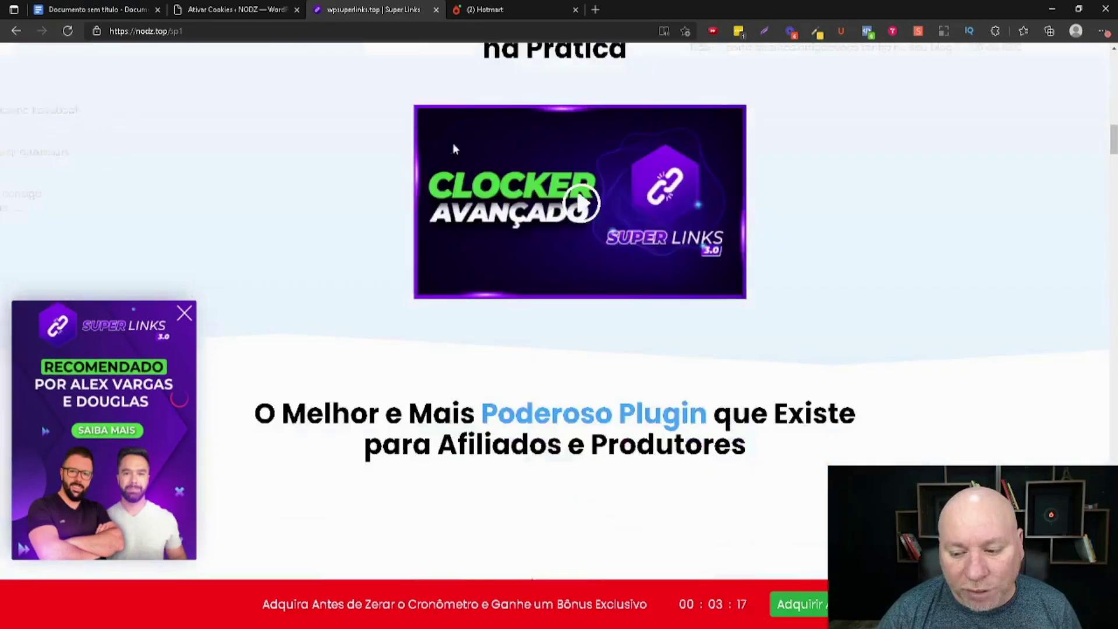
{"action": "scroll", "coordinate": [456, 146], "scroll_direction": "down", "scroll_amount": 5}
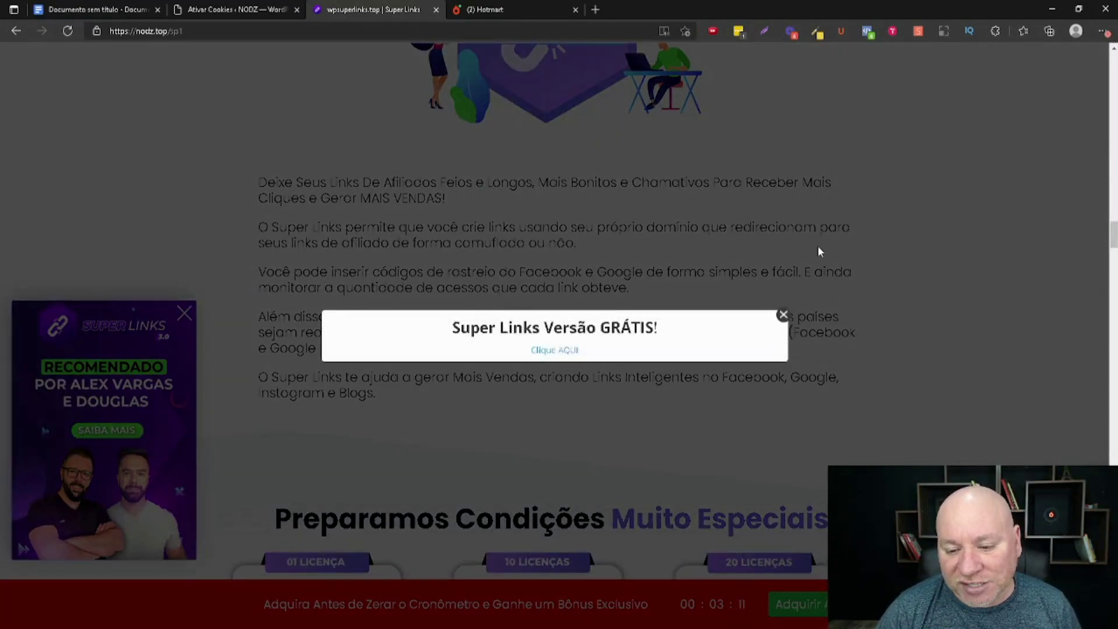
{"action": "left_click", "coordinate": [783, 315]}
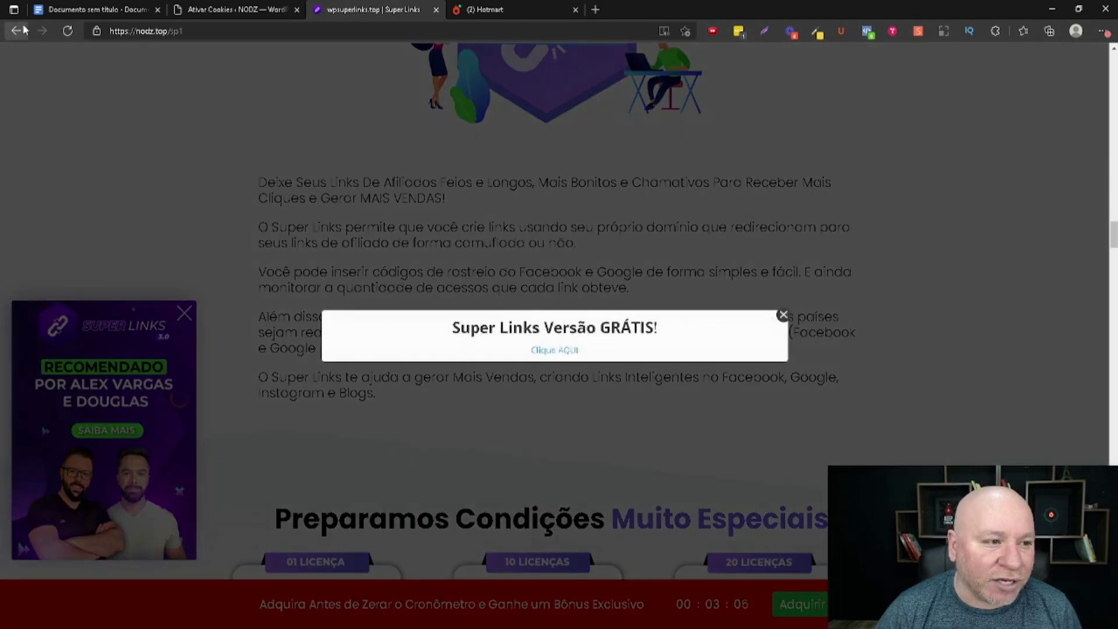
{"action": "left_click", "coordinate": [16, 31]}
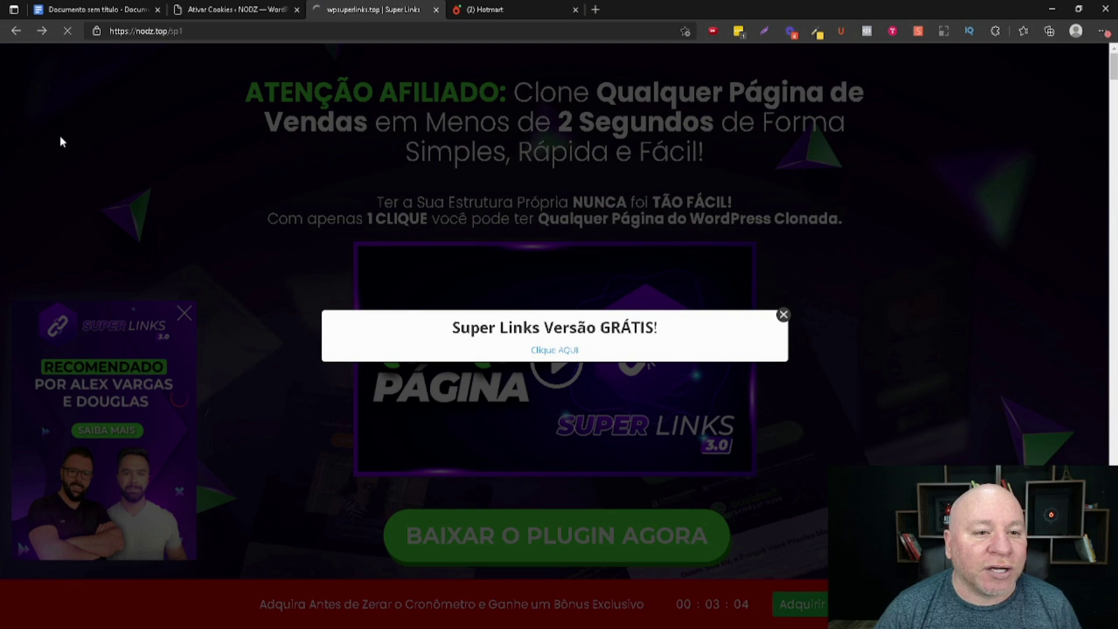